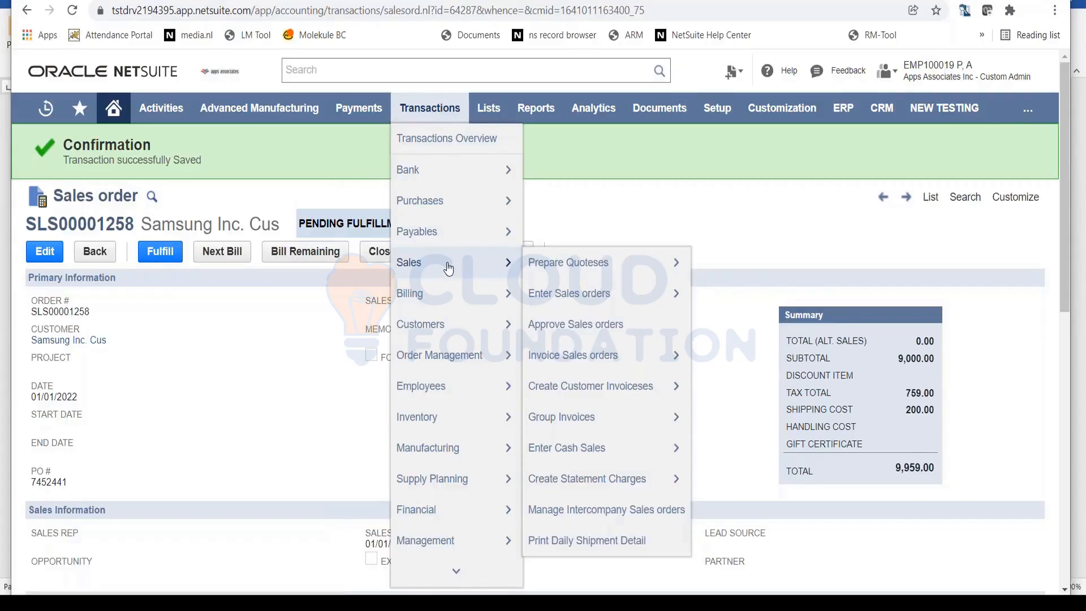
# Step: Open the Fulfill Orders page from Order Management in a separate browser tab and switch to it
pyautogui.moveTo(455, 357)
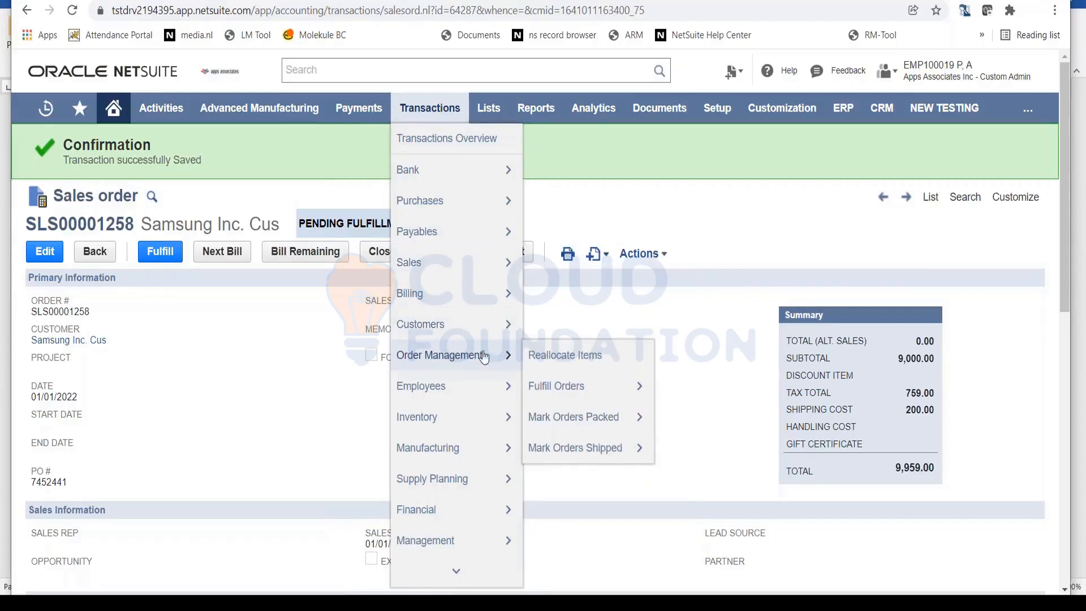
pyautogui.moveTo(572, 389)
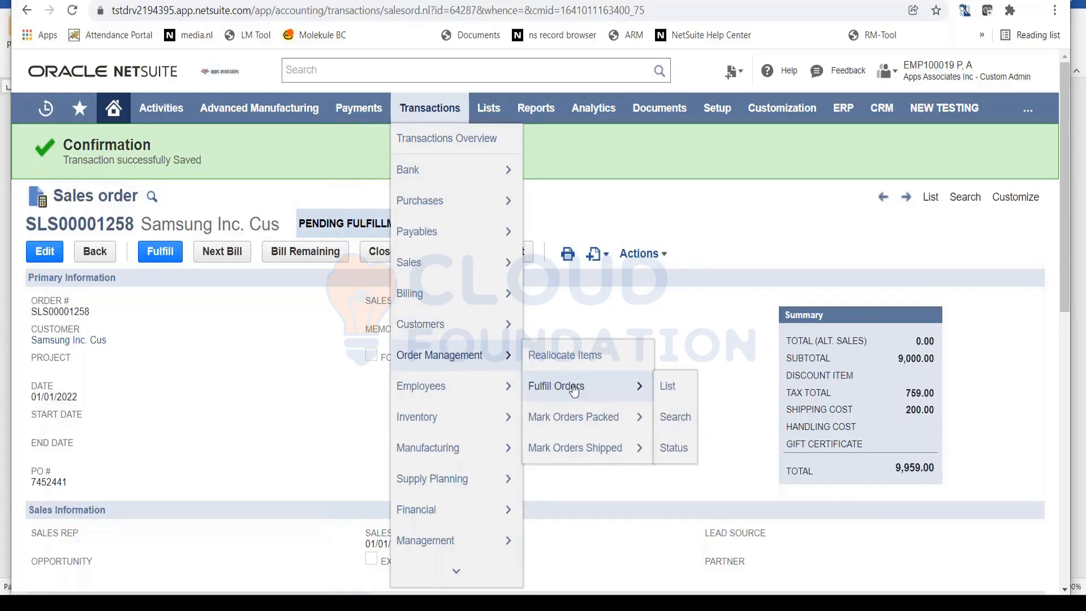
pyautogui.rightClick(573, 388)
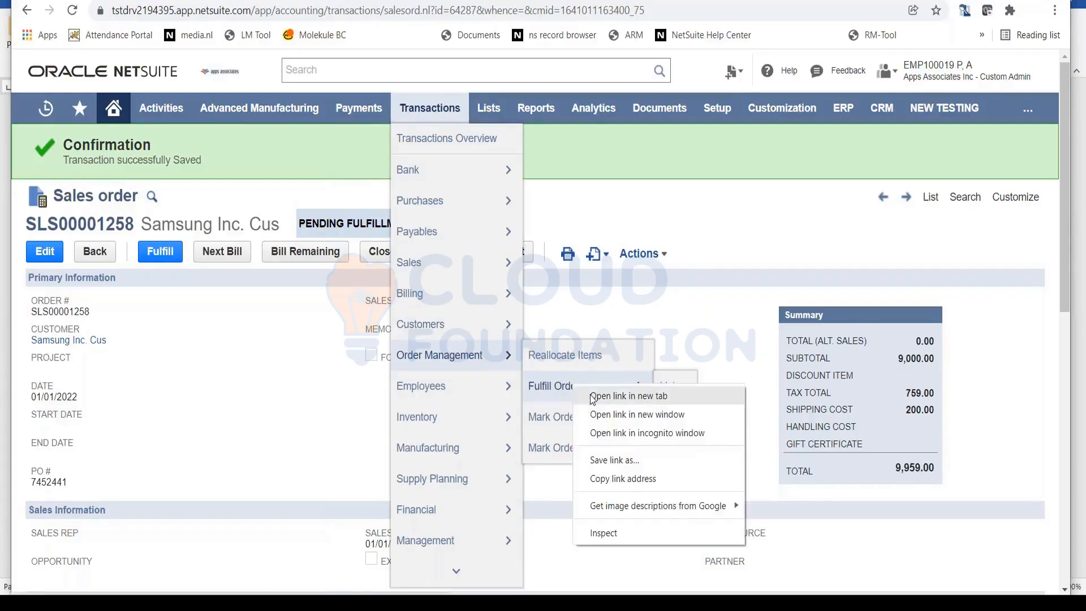
pyautogui.click(592, 396)
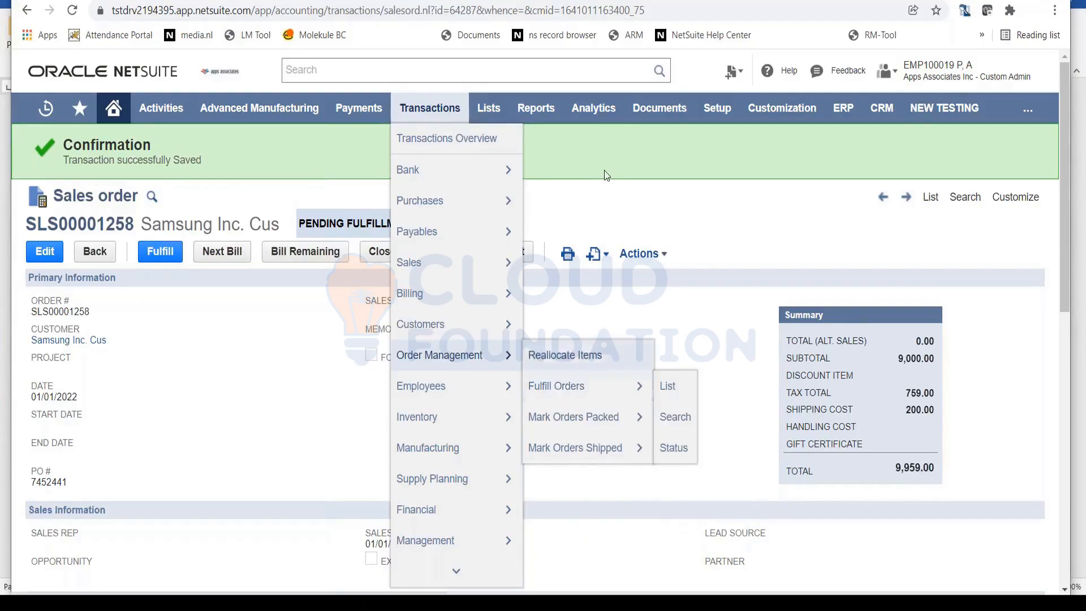
pyautogui.hotkey('ctrl', 'Tab')
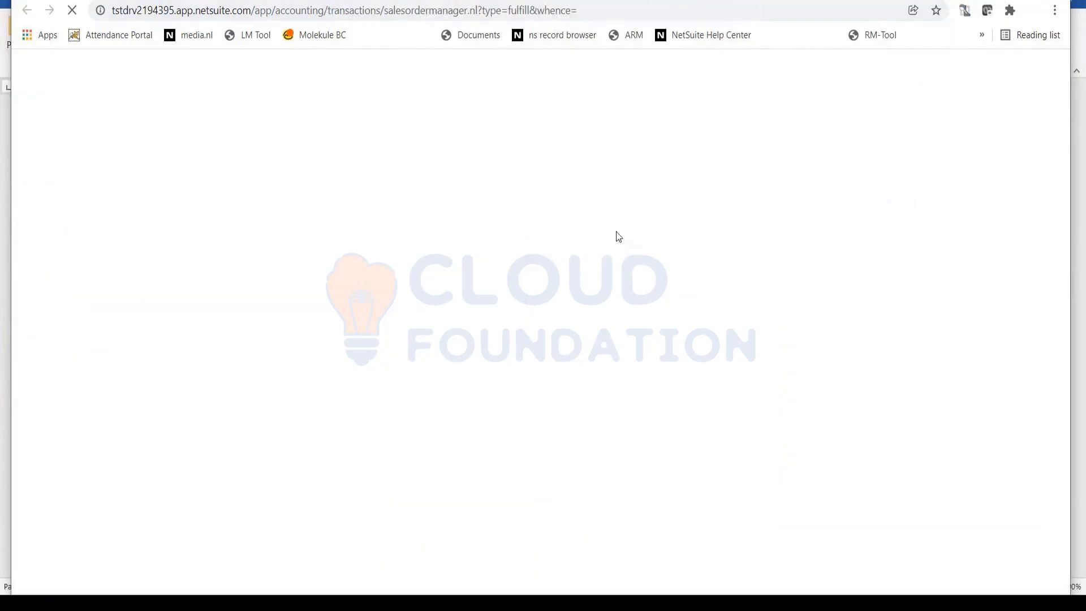
pyautogui.click(456, 1)
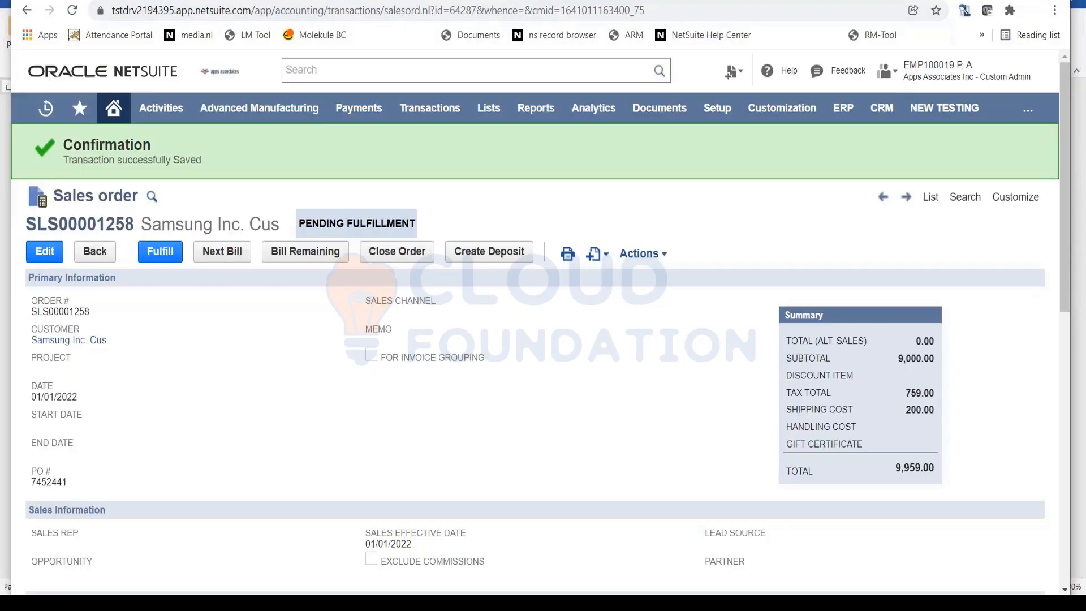
pyautogui.hotkey('ctrl', 'Tab')
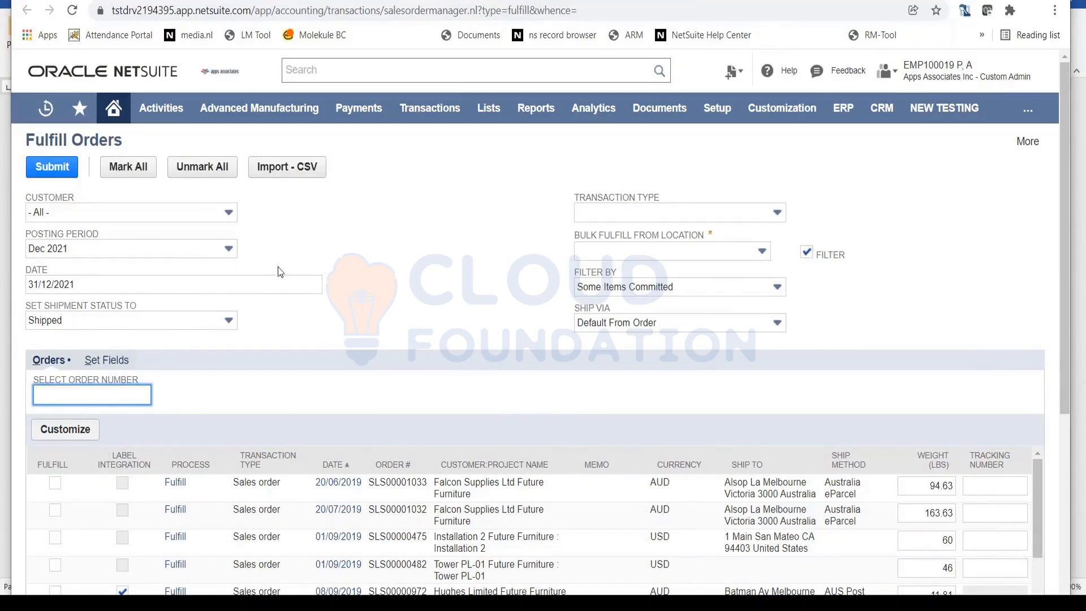
# Step: Search the Customer filter's list for SAMSUN, then leave the filter set to All
pyautogui.click(219, 220)
pyautogui.write('s')
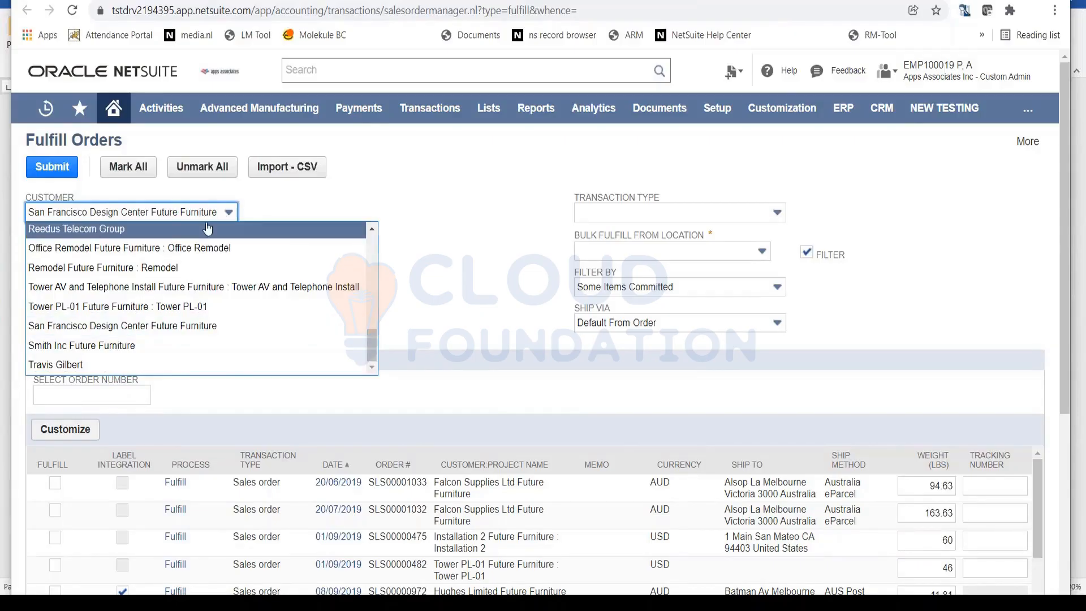
pyautogui.hotkey('ctrl', 'f')
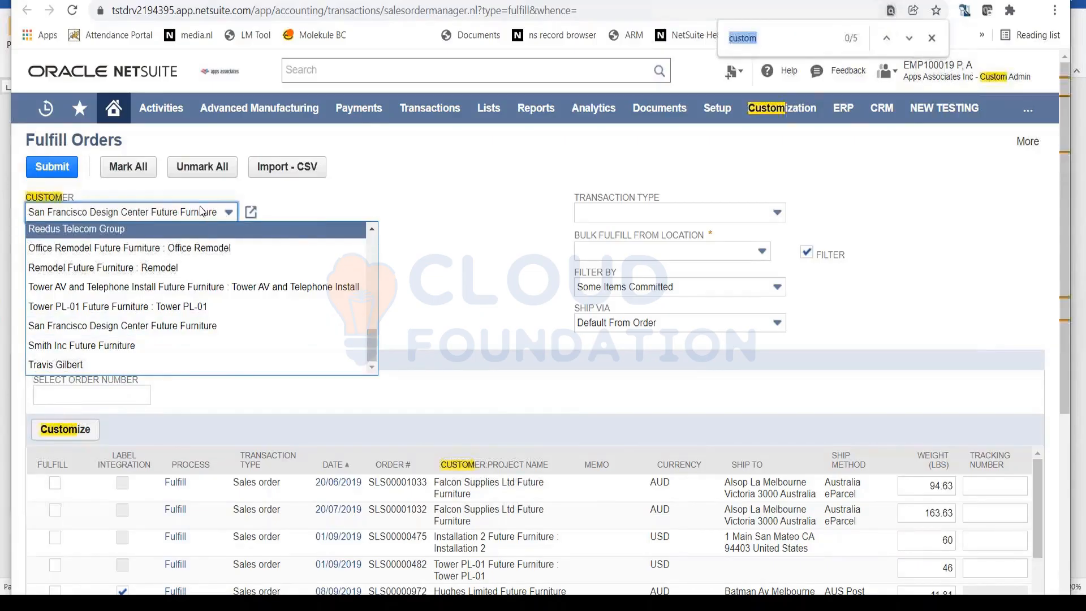
pyautogui.write('SAMSUN')
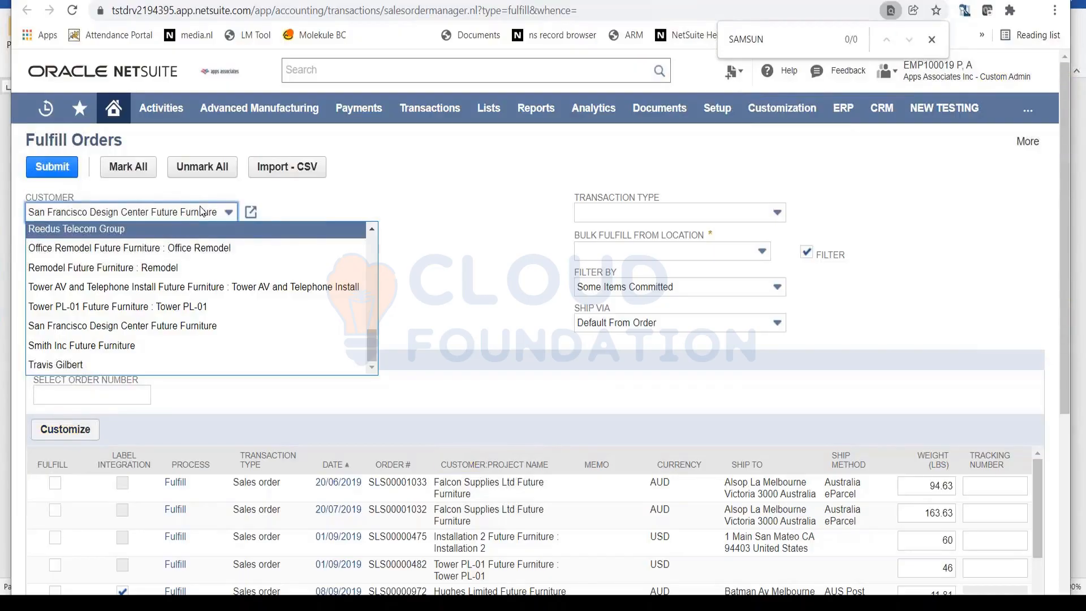
pyautogui.press('BackSpace')
pyautogui.press('BackSpace')
pyautogui.press('BackSpace')
pyautogui.press('Escape')
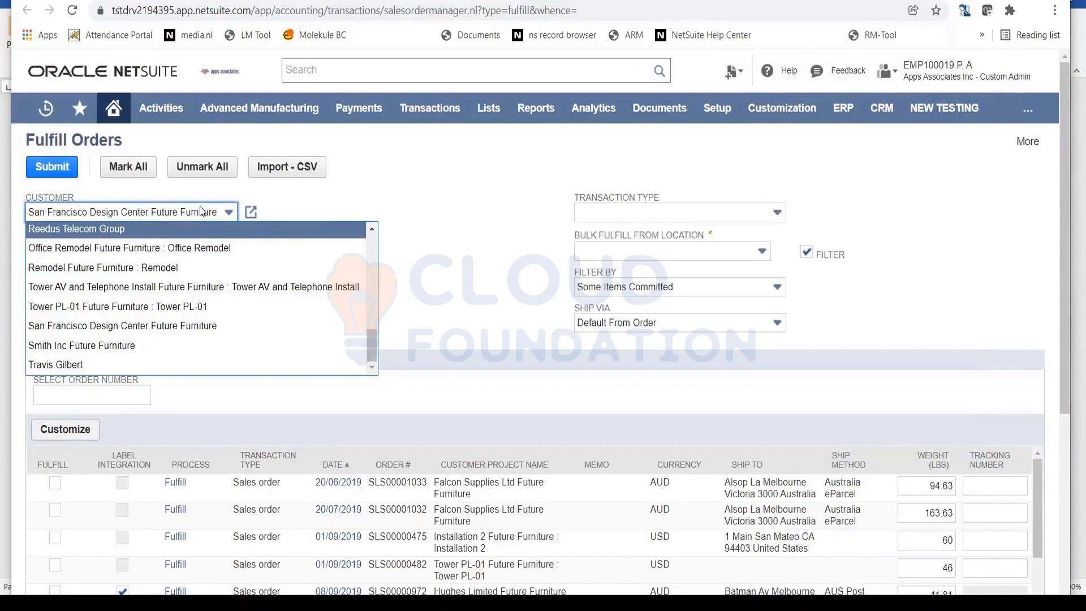
pyautogui.click(519, 307)
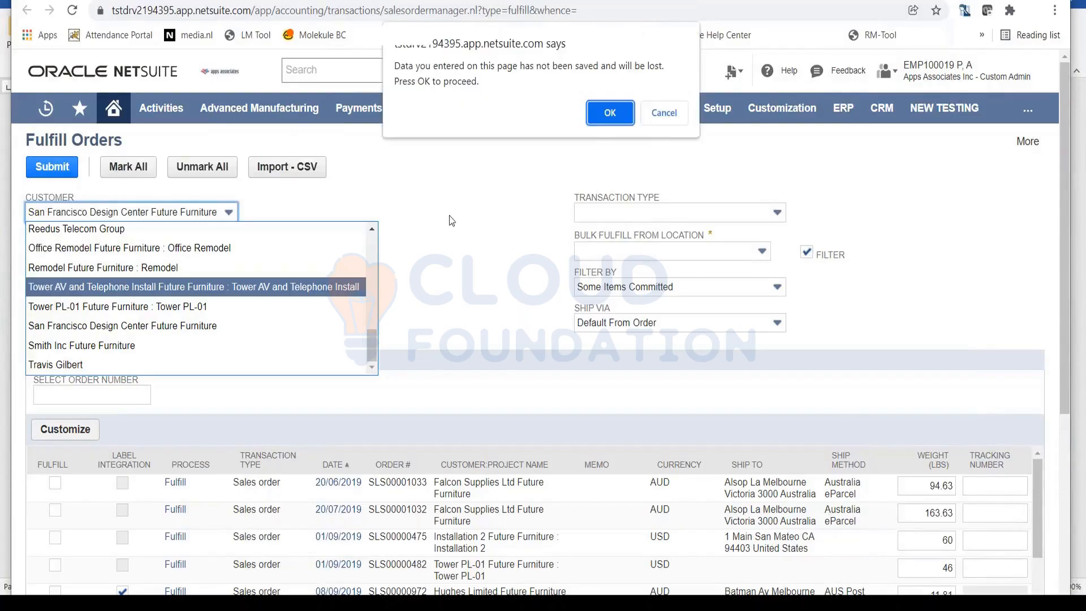
pyautogui.click(610, 113)
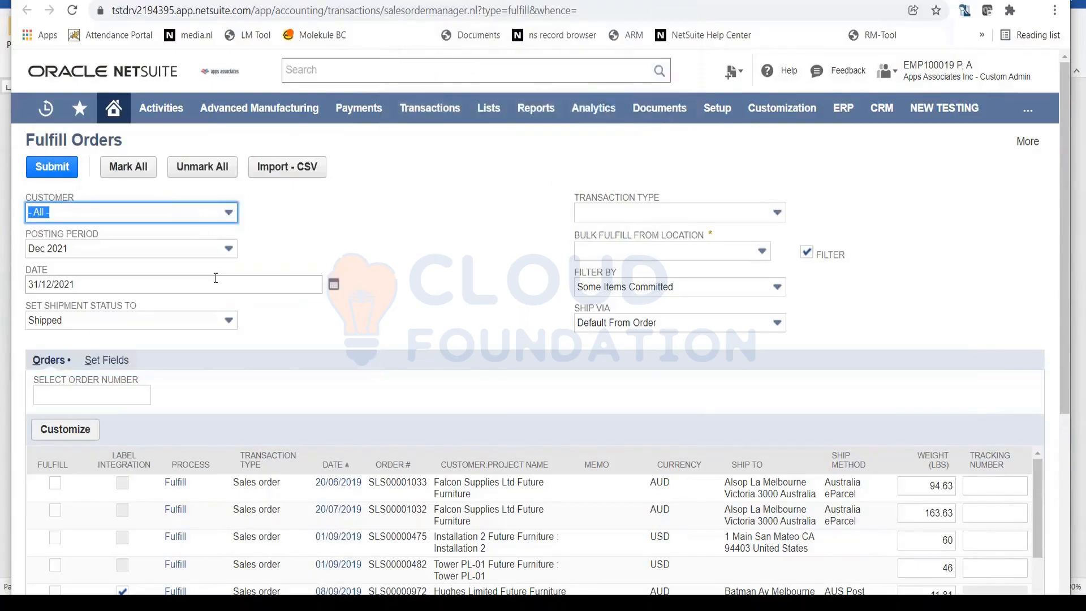
# Step: Set the fulfillment date to 01/01/2022
pyautogui.click(334, 284)
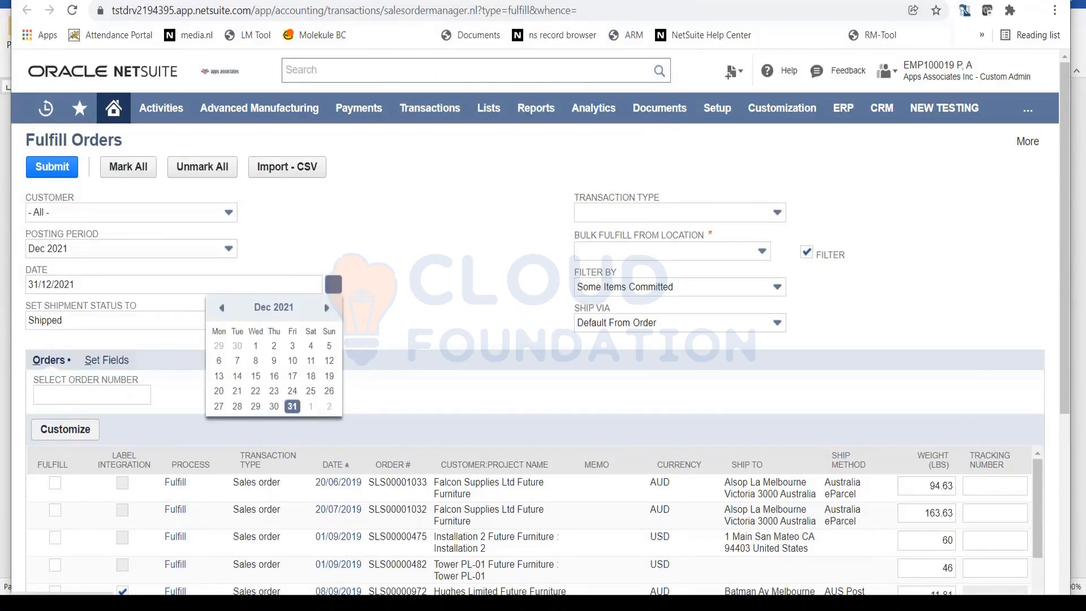
pyautogui.click(326, 308)
pyautogui.click(311, 345)
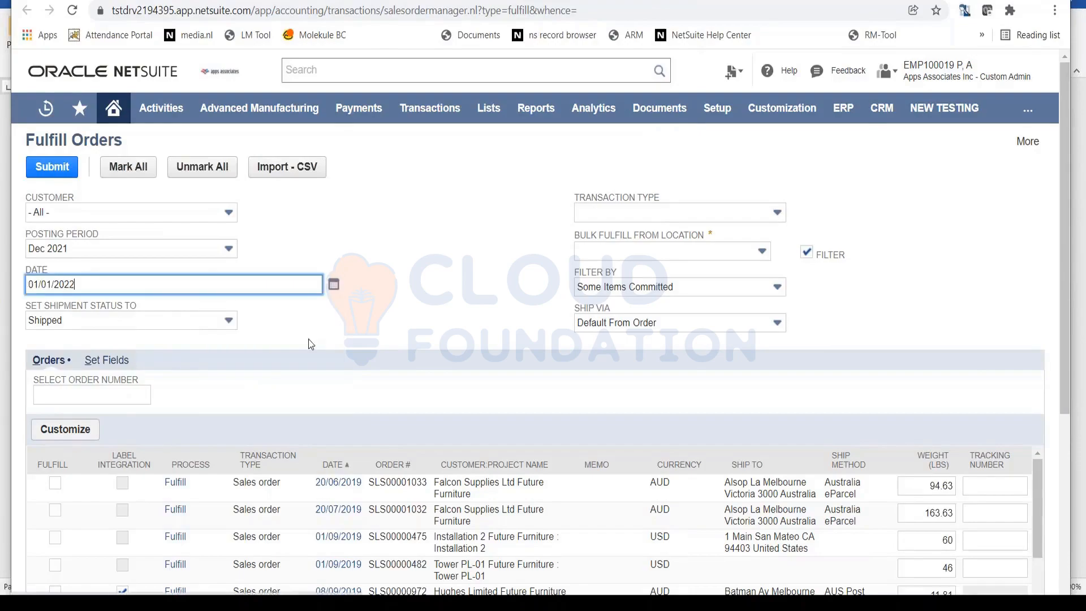
pyautogui.click(402, 280)
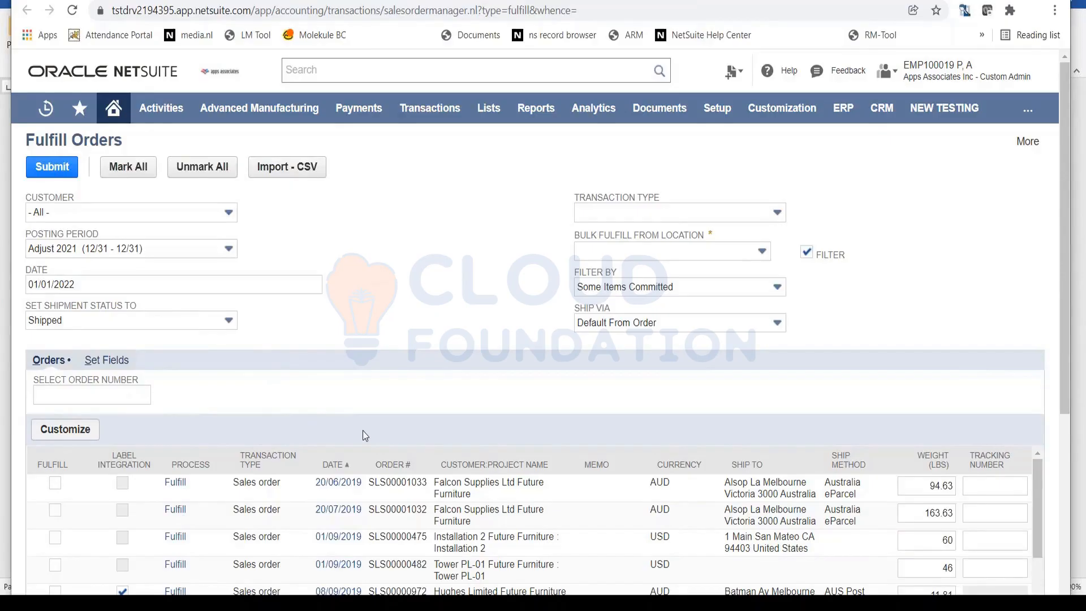
# Step: Set the posting period for the order fulfillment to Dec 2021
pyautogui.scroll(-5, 374, 444)
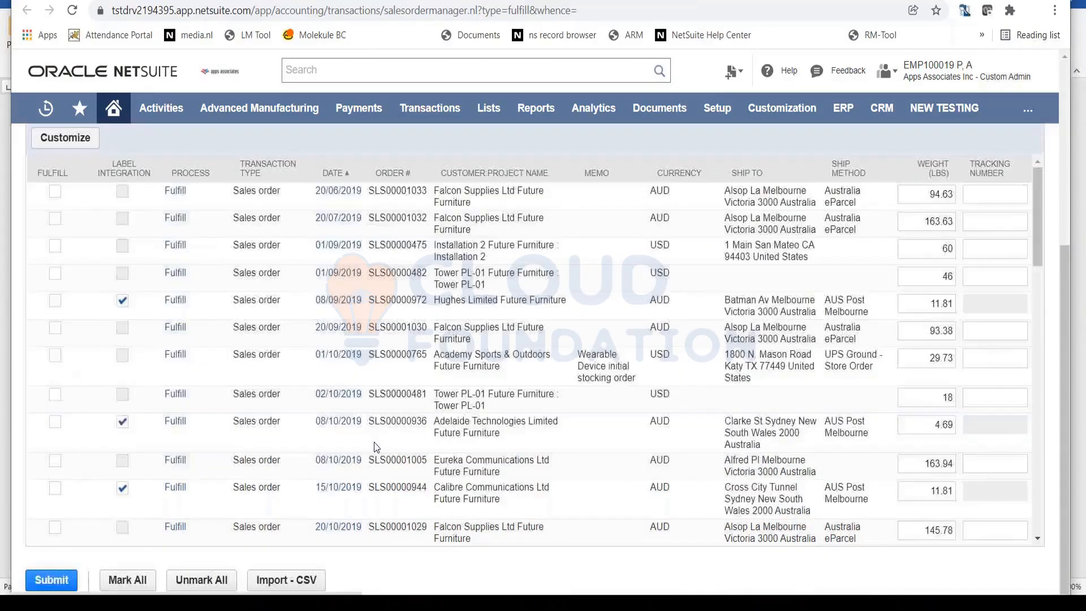
pyautogui.scroll(5, 374, 444)
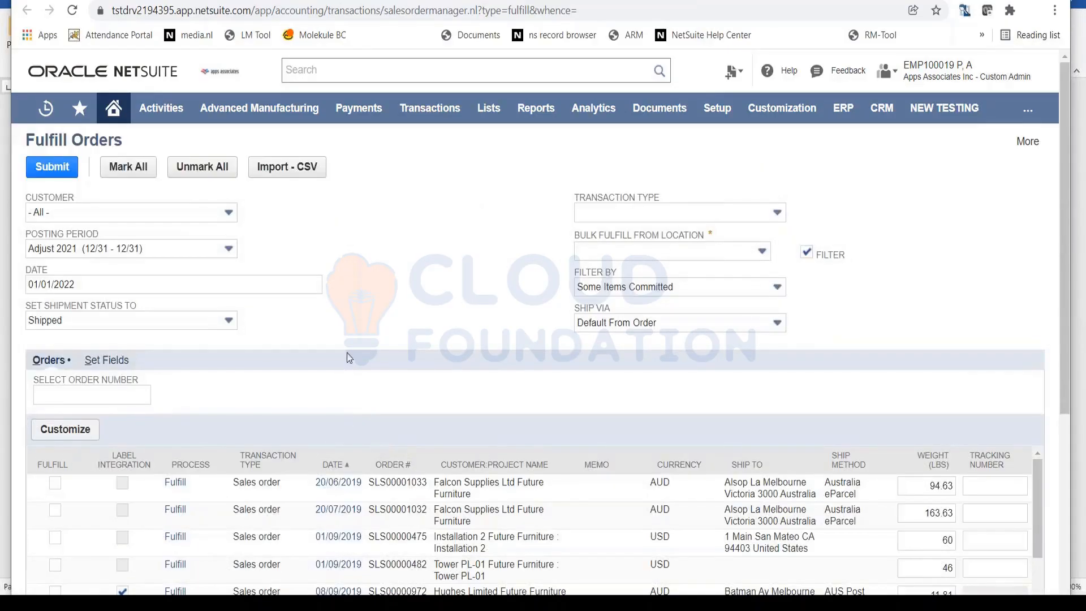
pyautogui.click(227, 250)
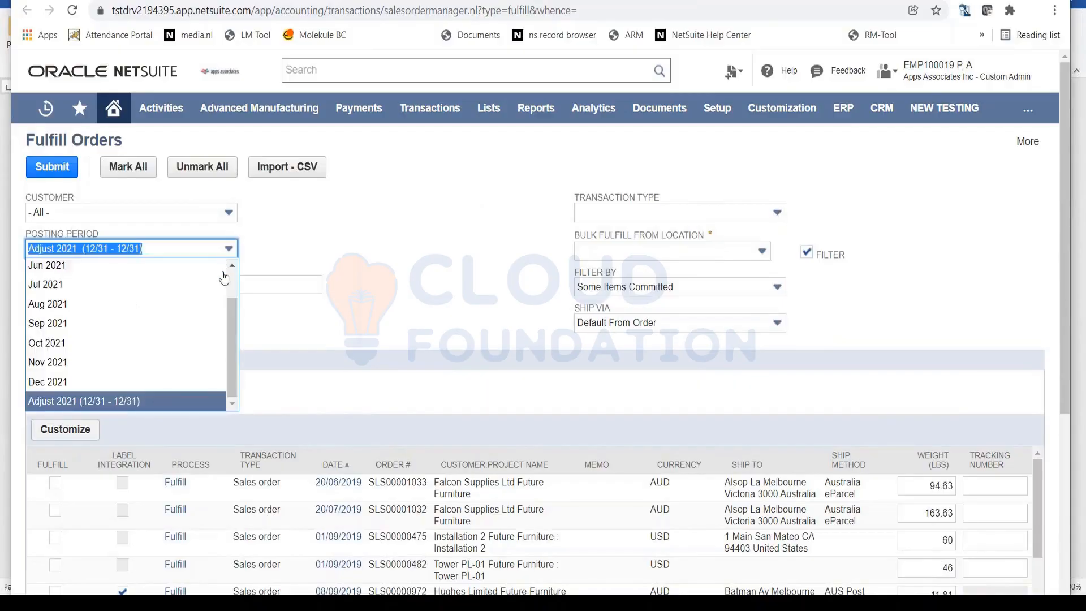
pyautogui.scroll(-5, 223, 314)
pyautogui.scroll(5, 223, 316)
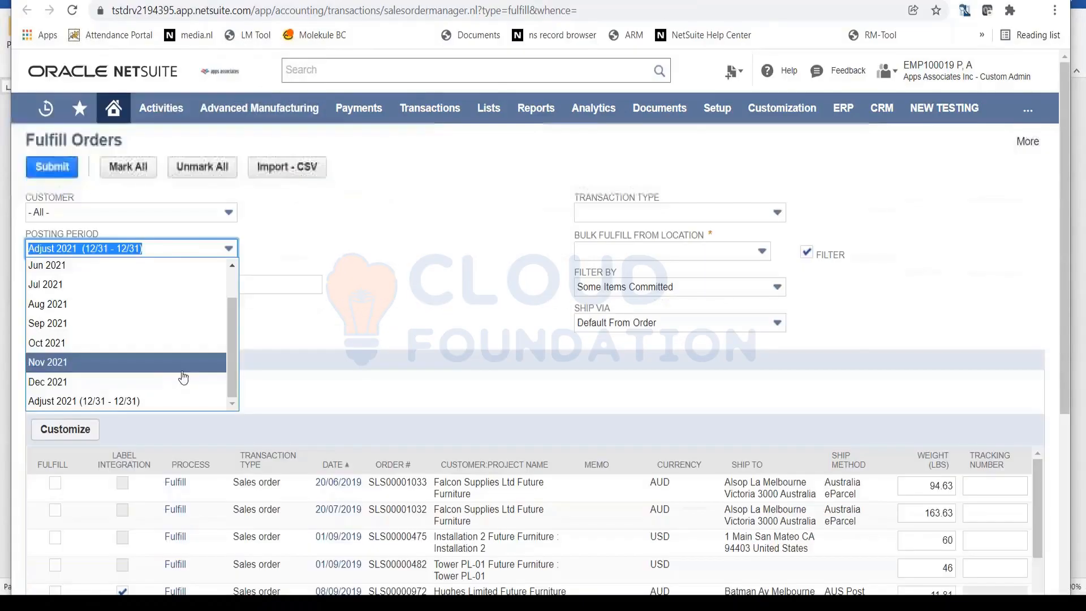
pyautogui.click(197, 383)
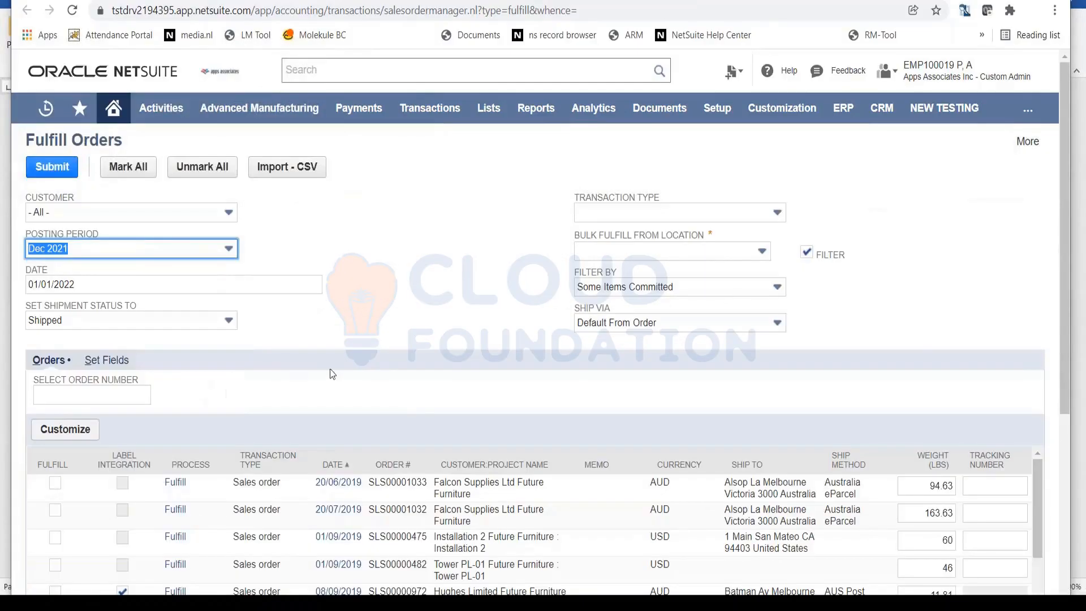
# Step: Review the orders awaiting fulfillment and set the bulk fulfill location to 01: San Francisco, accepting the page reload
pyautogui.scroll(-5, 415, 404)
pyautogui.scroll(5, 415, 404)
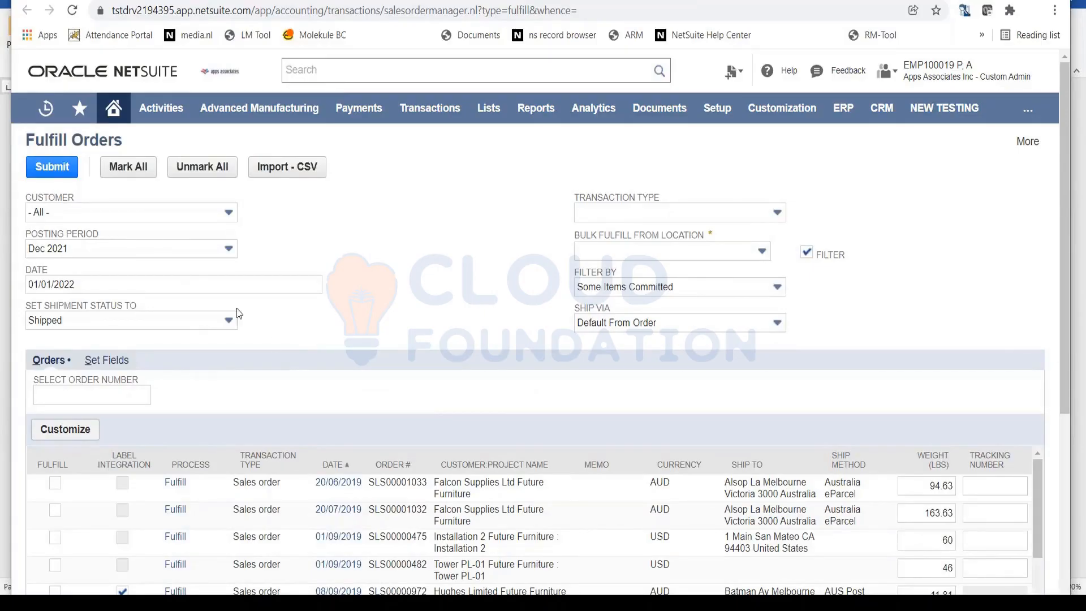
pyautogui.scroll(-5, 433, 493)
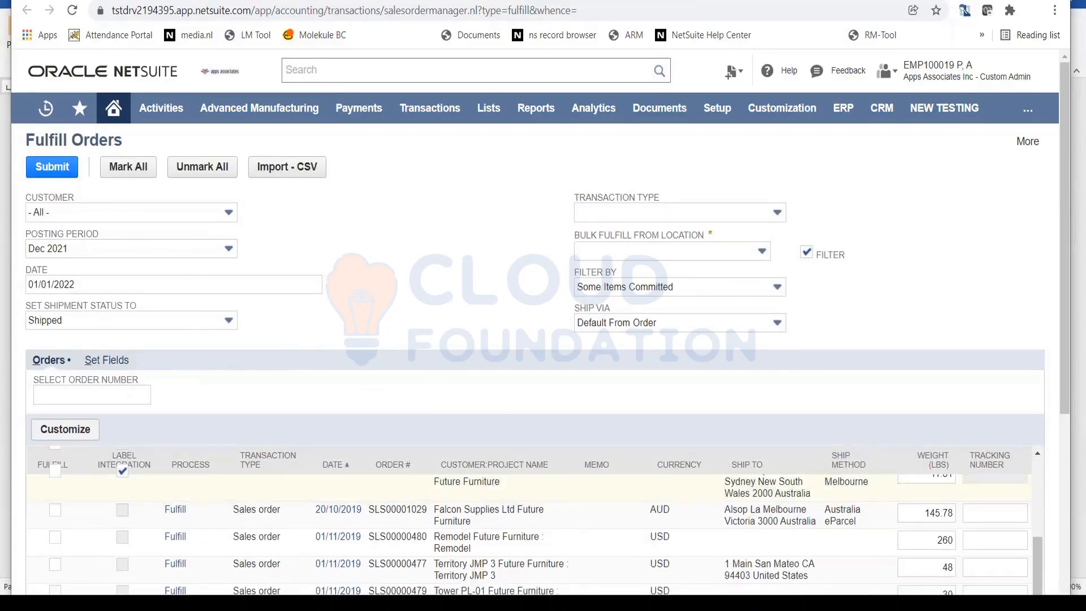
pyautogui.scroll(-10, 433, 509)
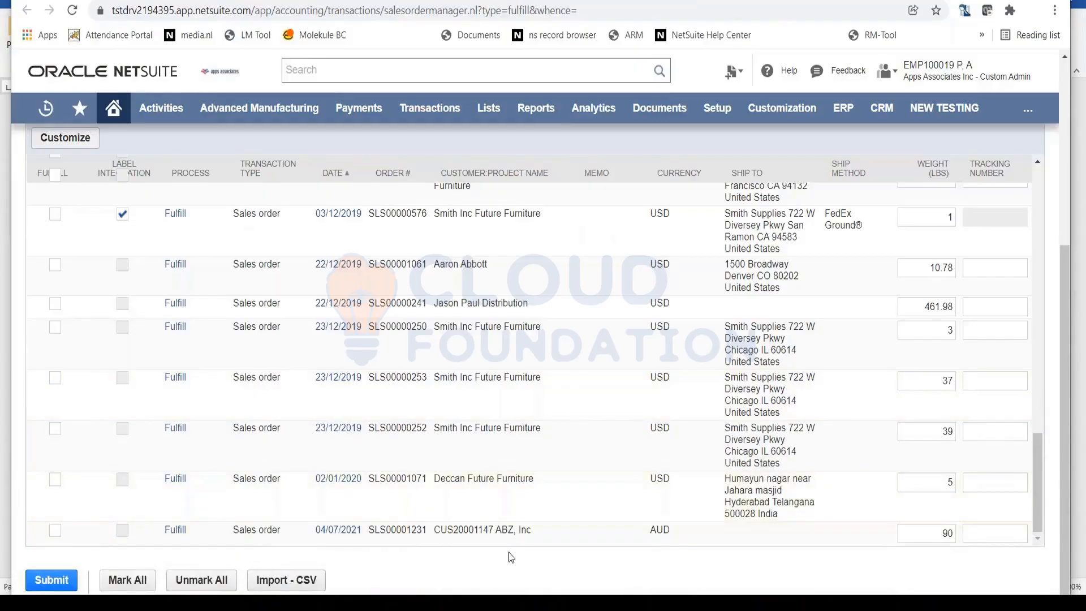
pyautogui.scroll(5, 508, 552)
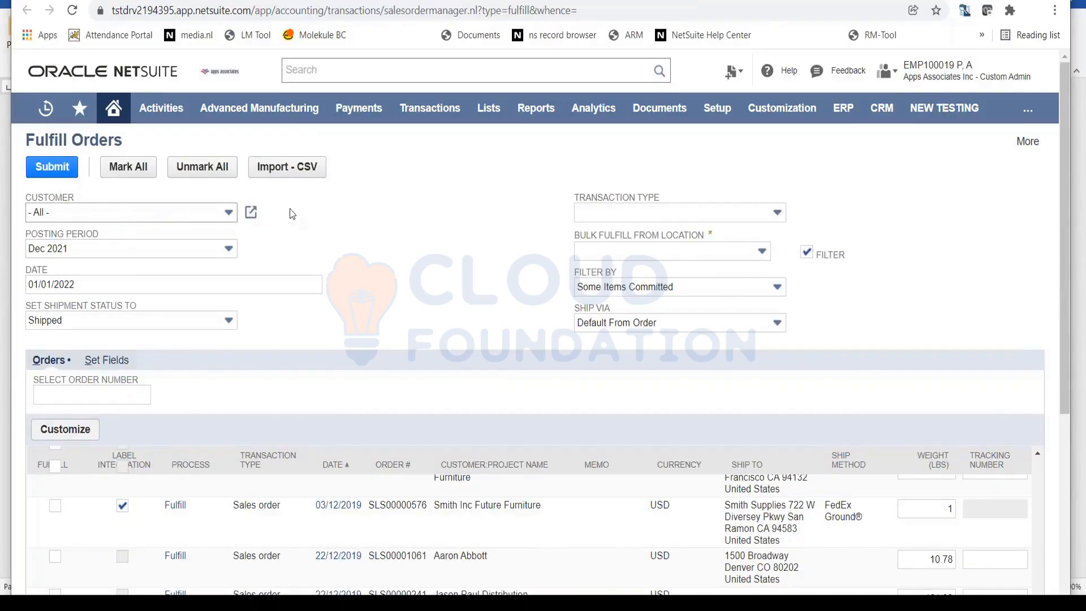
pyautogui.click(674, 253)
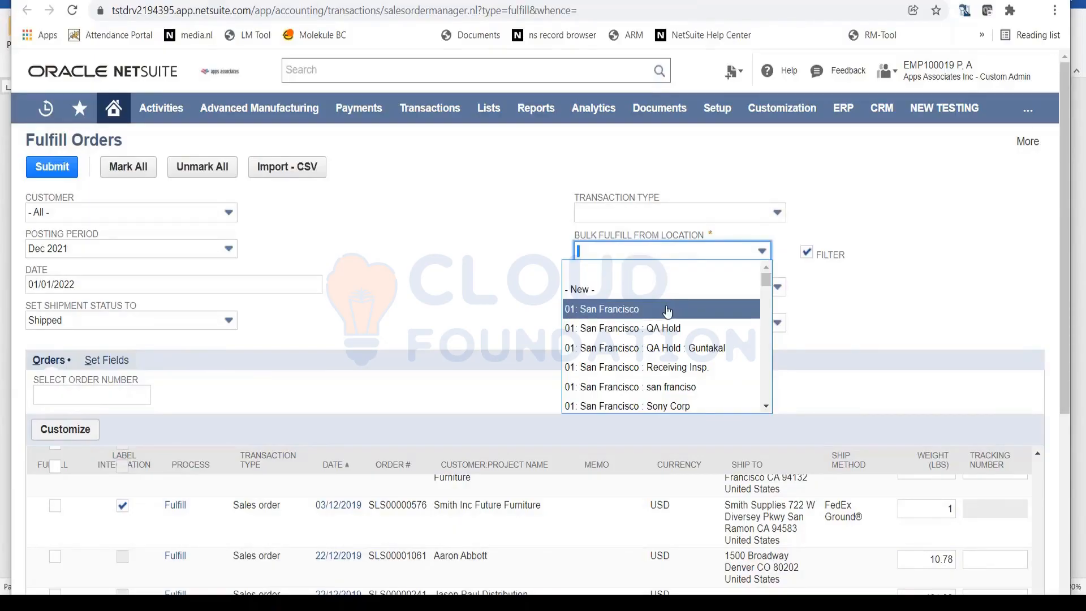
pyautogui.click(668, 312)
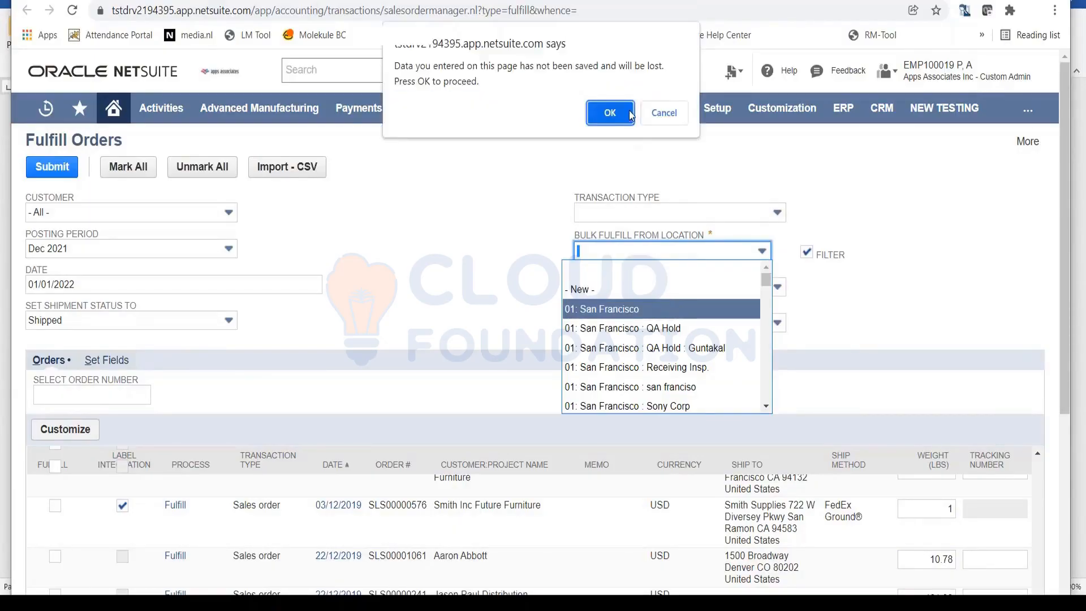
pyautogui.click(610, 113)
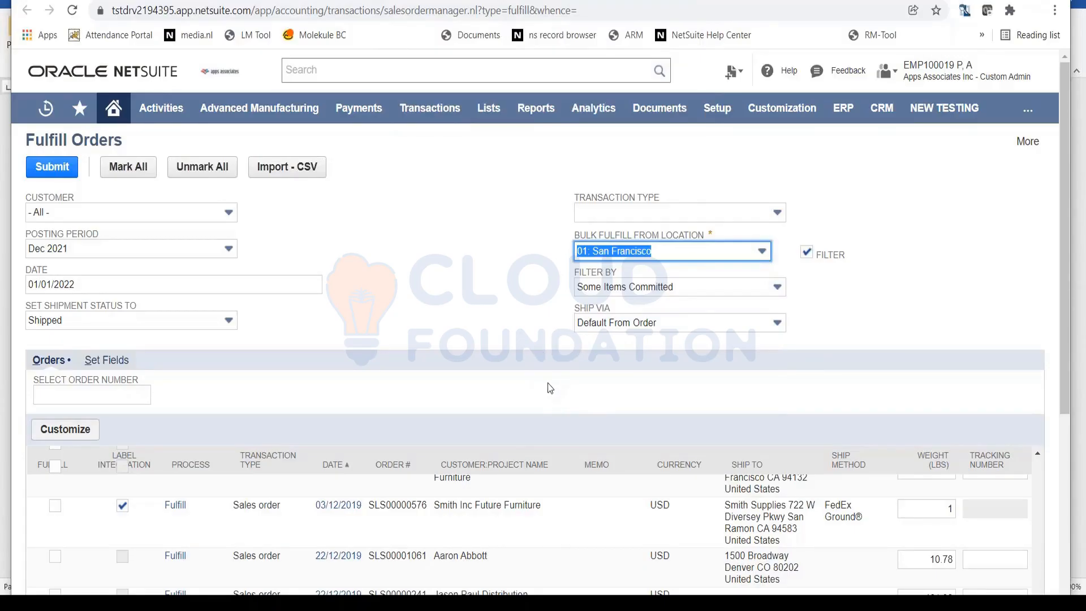
# Step: Start an item shipment from the saved Samsung Inc. Cus sales order and another from the first order in the Fulfill Orders list
pyautogui.scroll(-5, 548, 383)
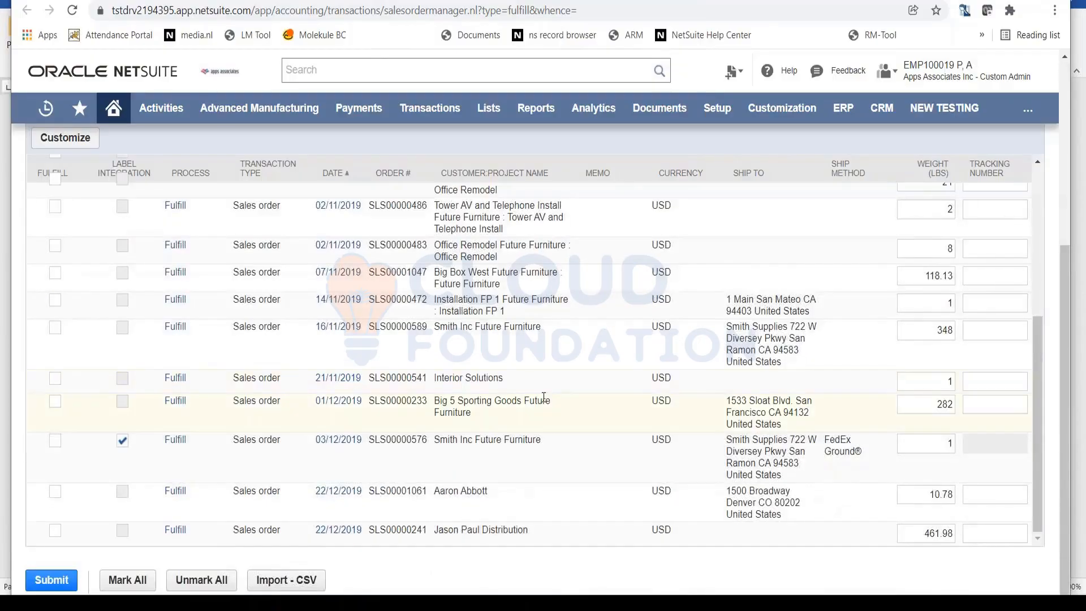
pyautogui.scroll(10, 555, 432)
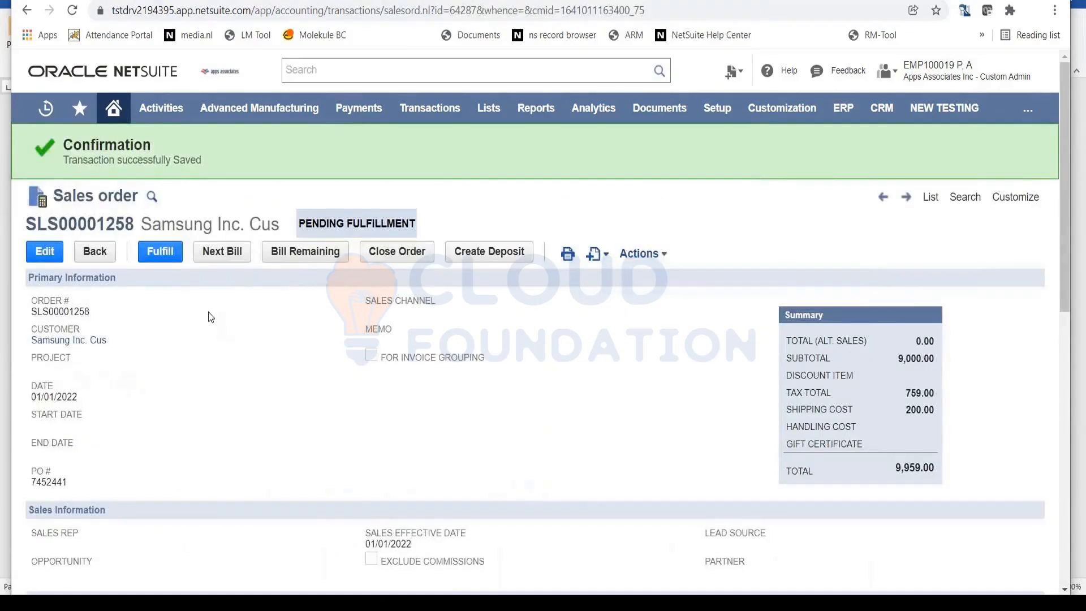
pyautogui.click(158, 253)
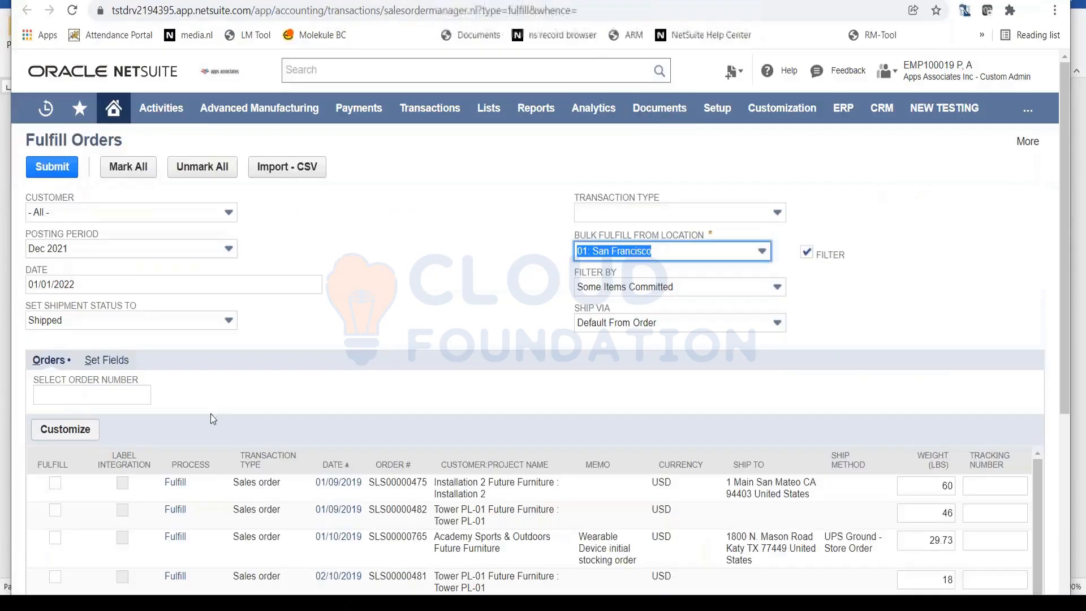
pyautogui.click(172, 483)
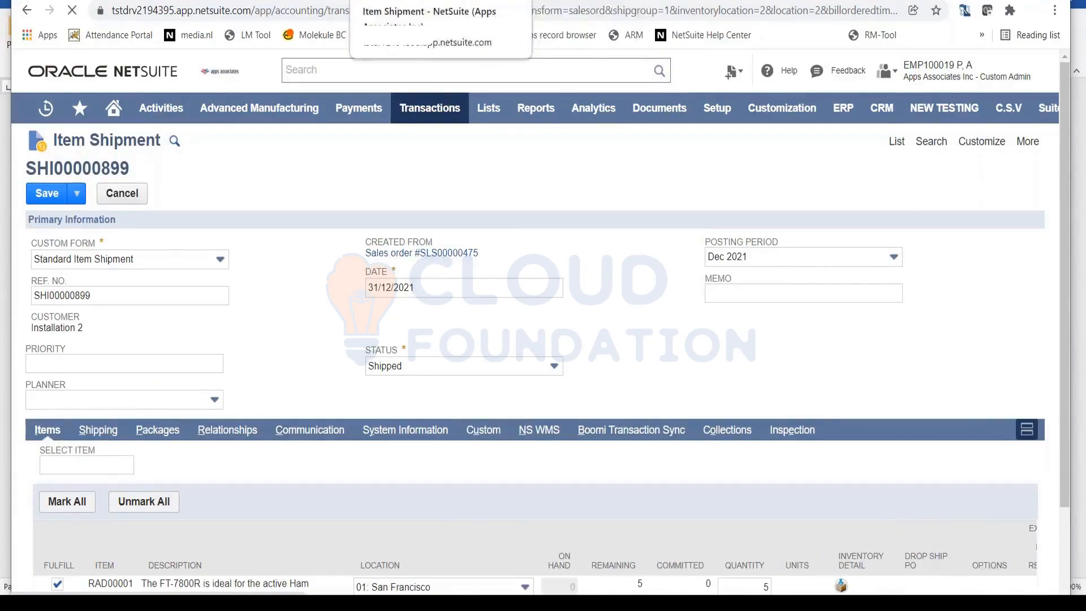
# Step: Switch to the Samsung Inc. Cus item shipment and set its status to Picked, accepting the deletion of all packages
pyautogui.click(396, 1)
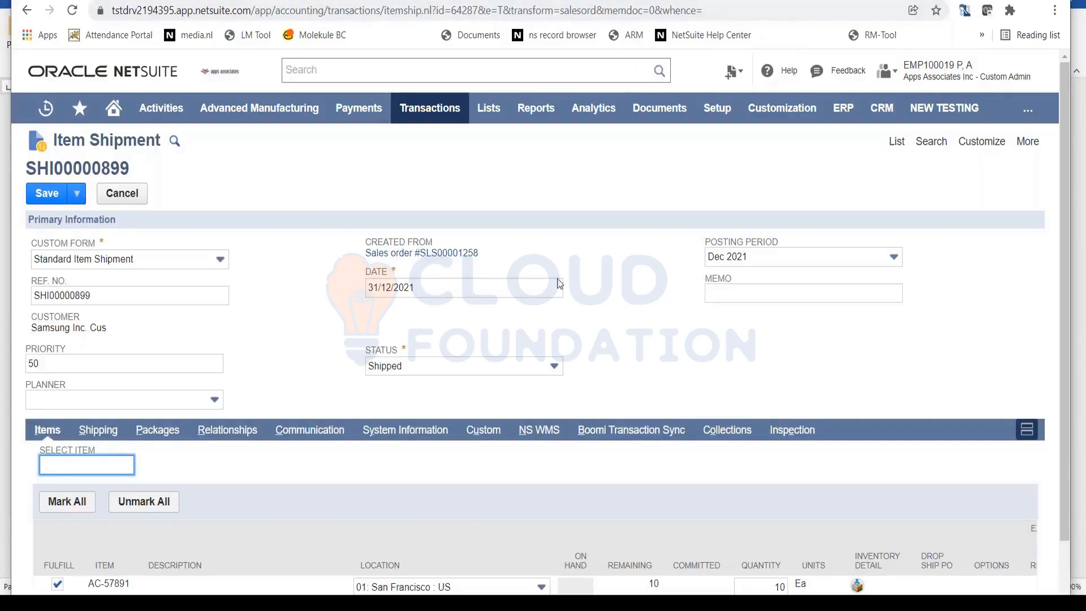
pyautogui.scroll(-2, 560, 298)
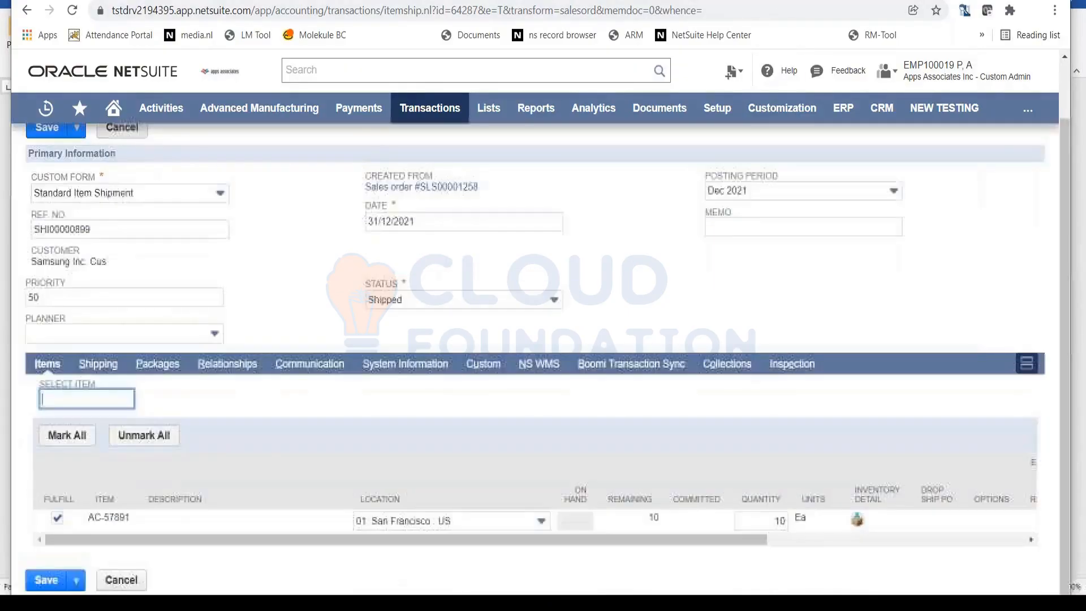
pyautogui.click(511, 304)
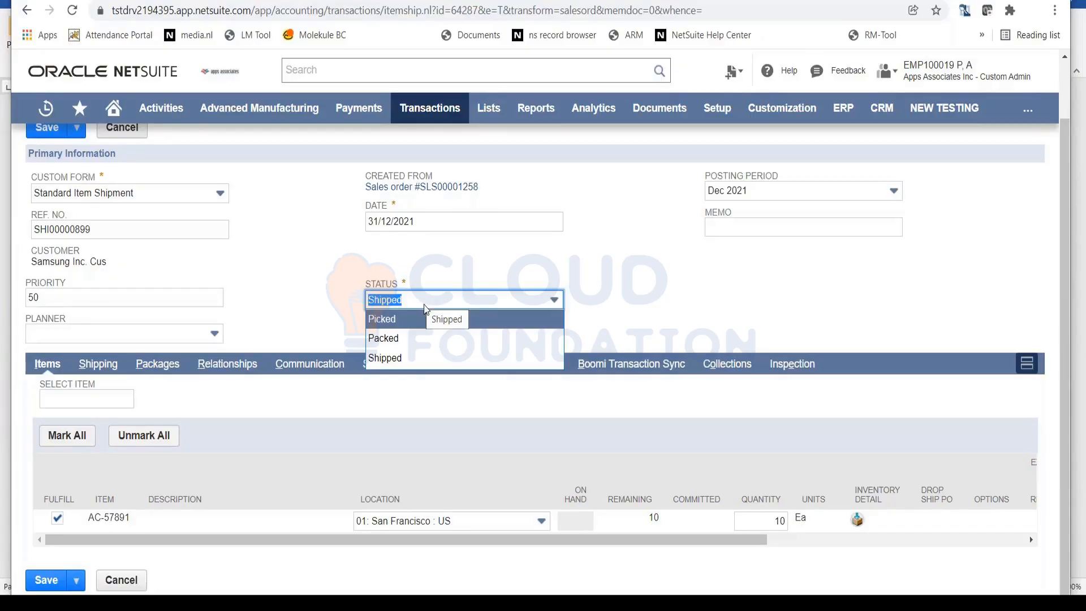
pyautogui.click(450, 320)
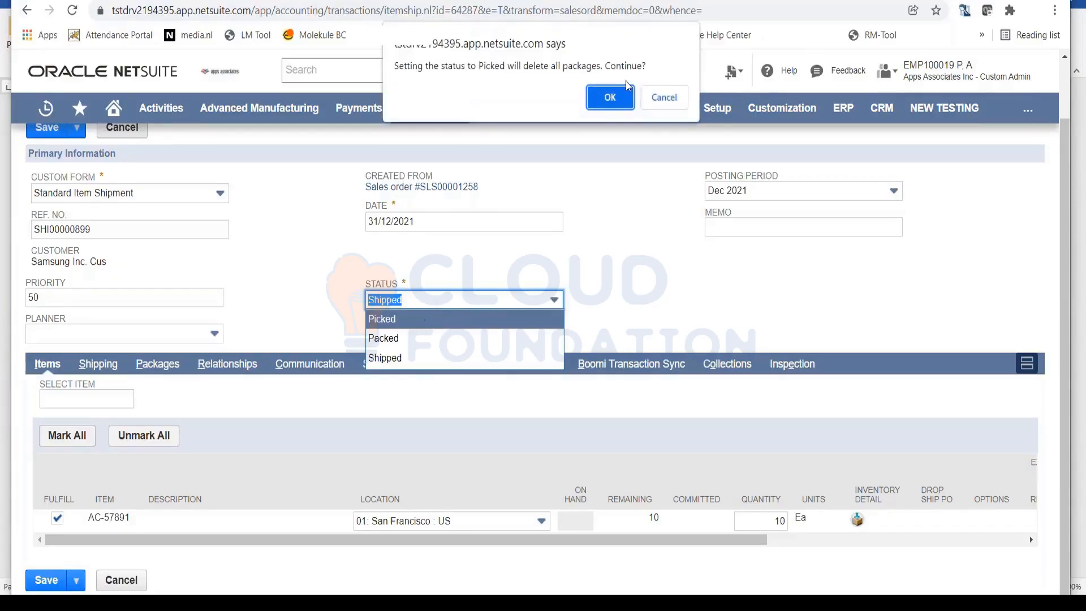
pyautogui.click(608, 96)
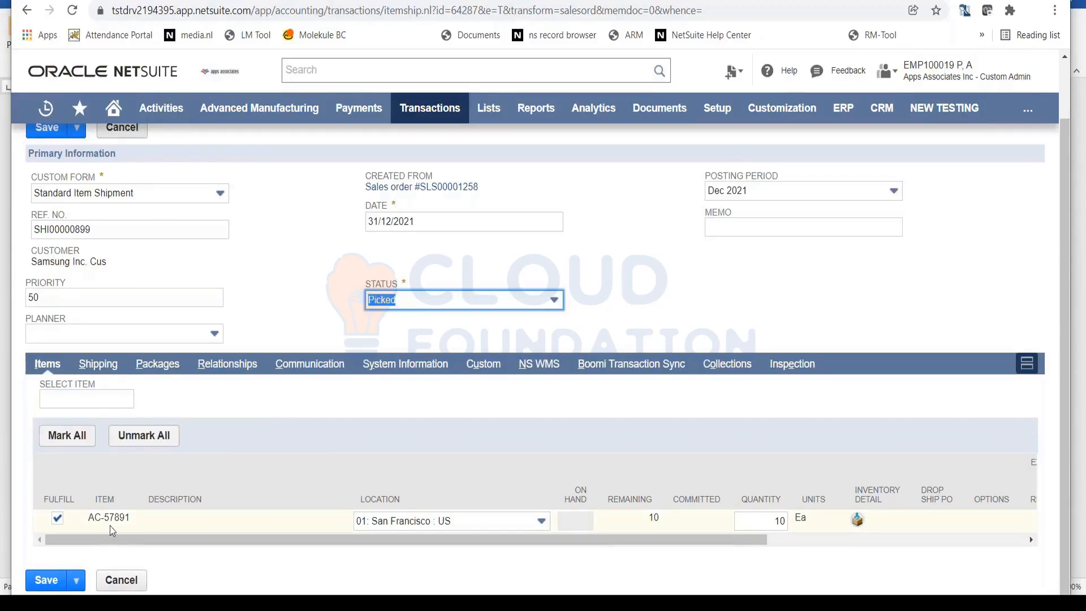
# Step: Confirm the inventory detail of item AC-57891 with status Good and quantity 10
pyautogui.moveTo(116, 539); pyautogui.dragTo(174, 543)
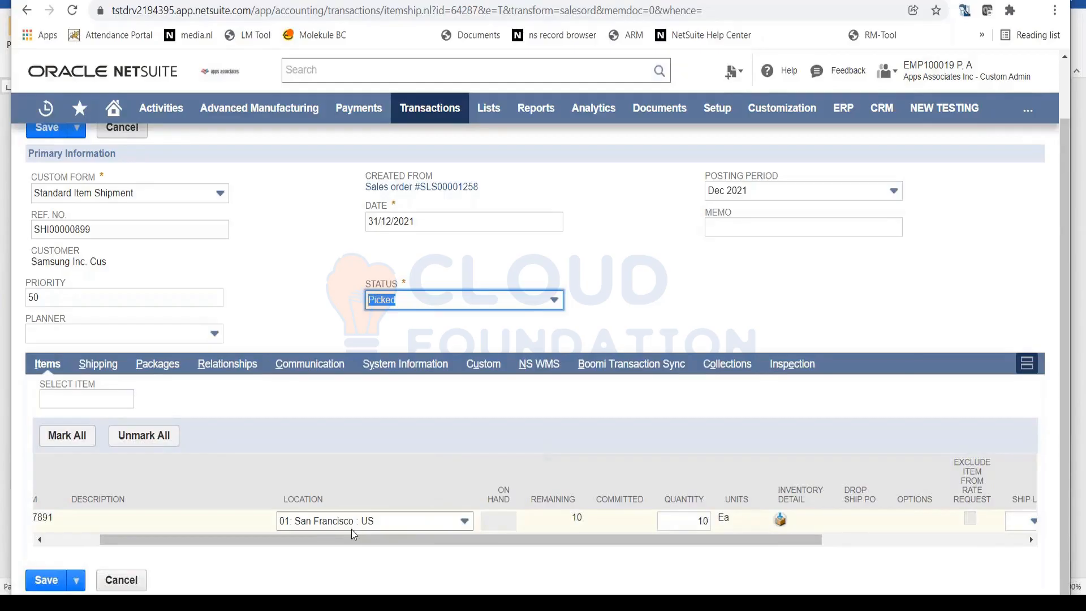
pyautogui.moveTo(358, 539); pyautogui.dragTo(539, 559)
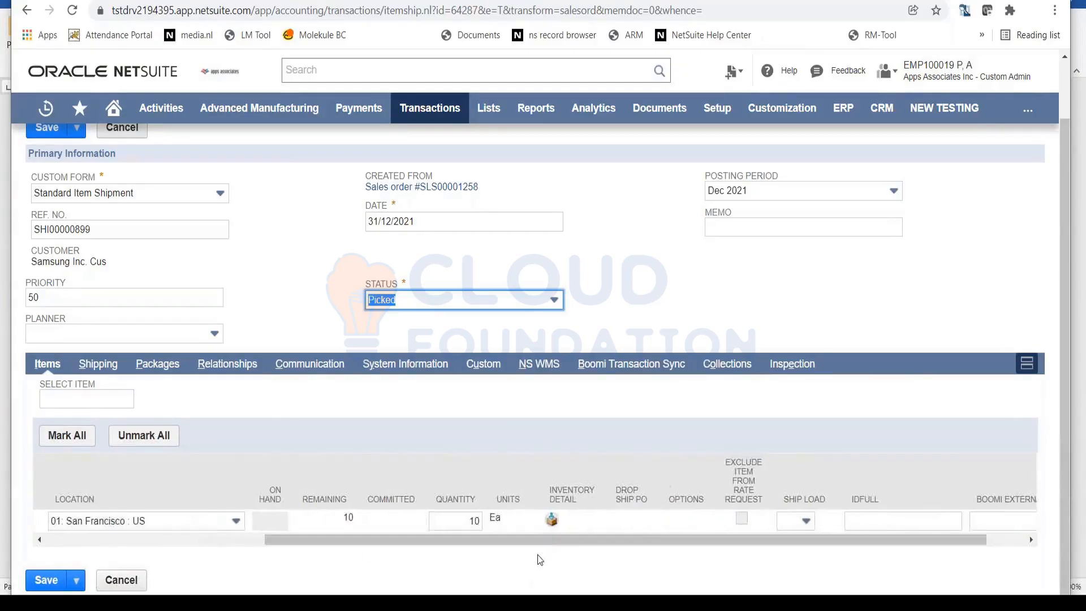
pyautogui.click(553, 520)
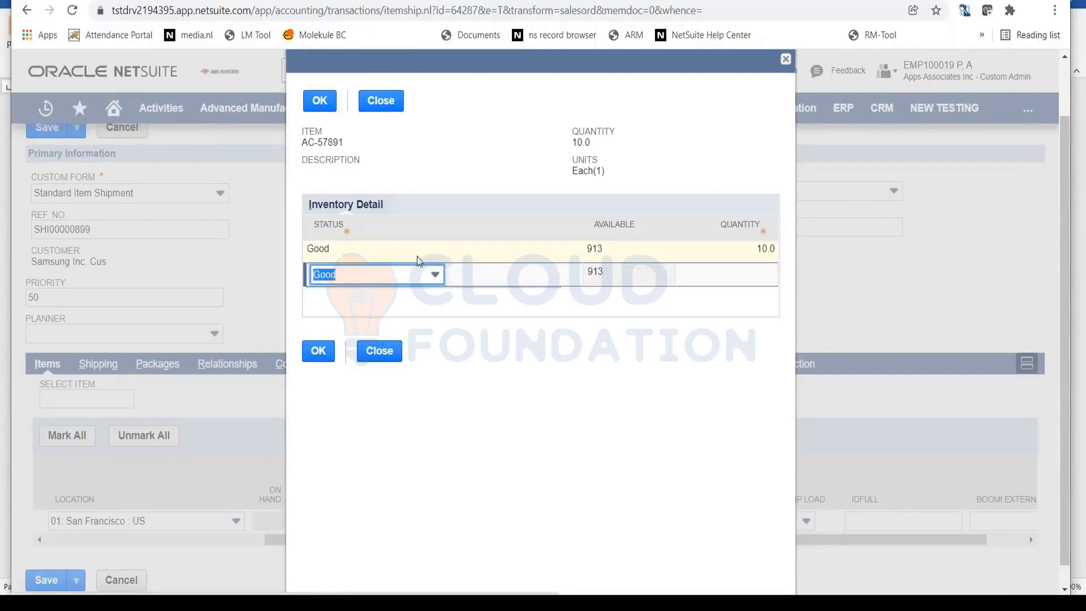
pyautogui.click(388, 252)
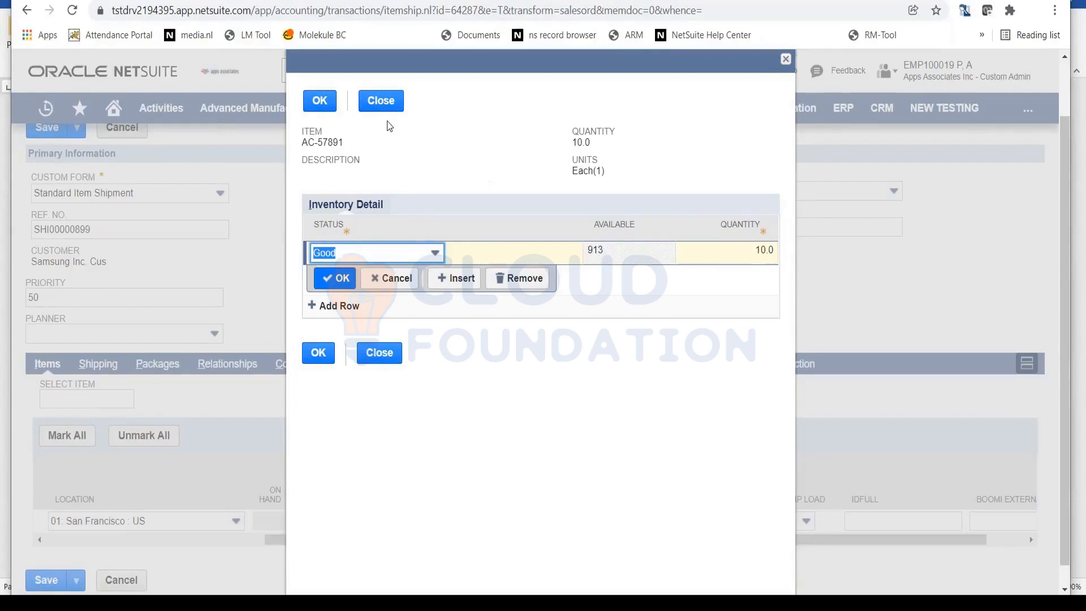
pyautogui.click(324, 101)
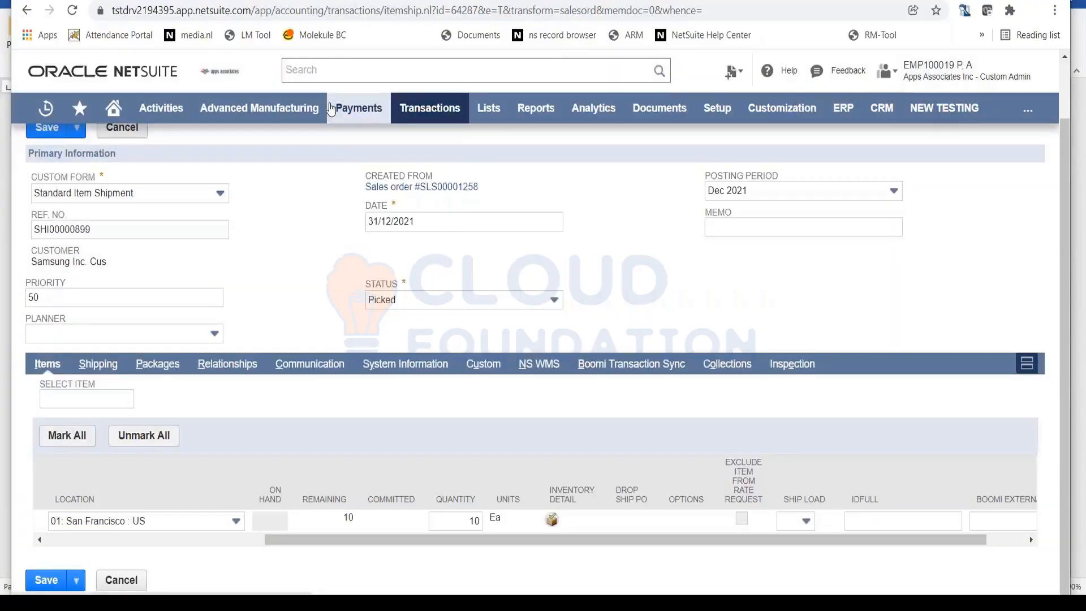
# Step: Save the item shipment for Samsung Inc. Cus
pyautogui.moveTo(334, 111)
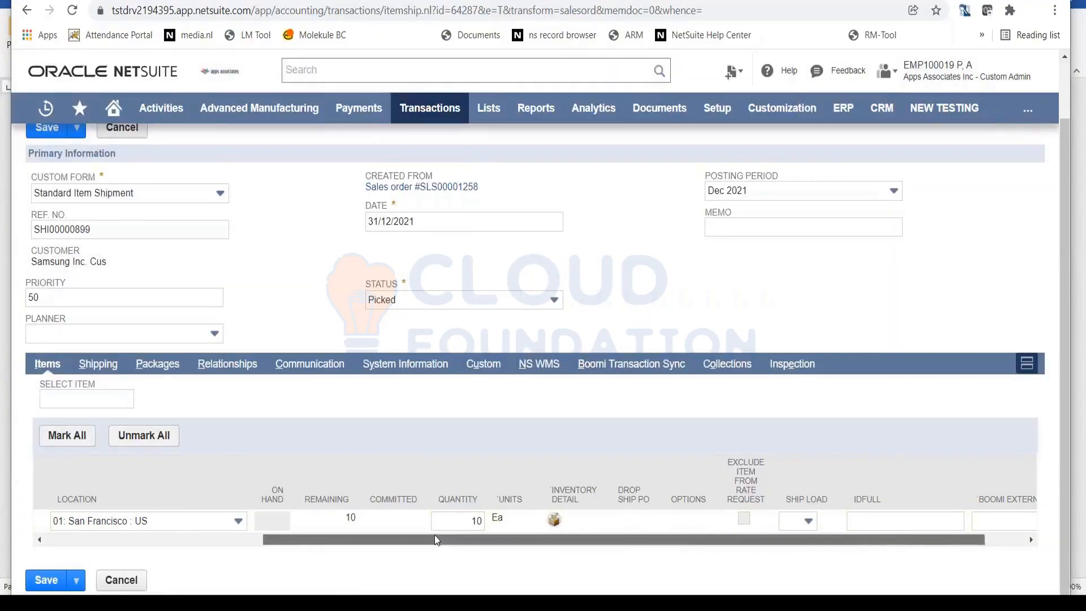
pyautogui.moveTo(434, 535); pyautogui.dragTo(173, 477)
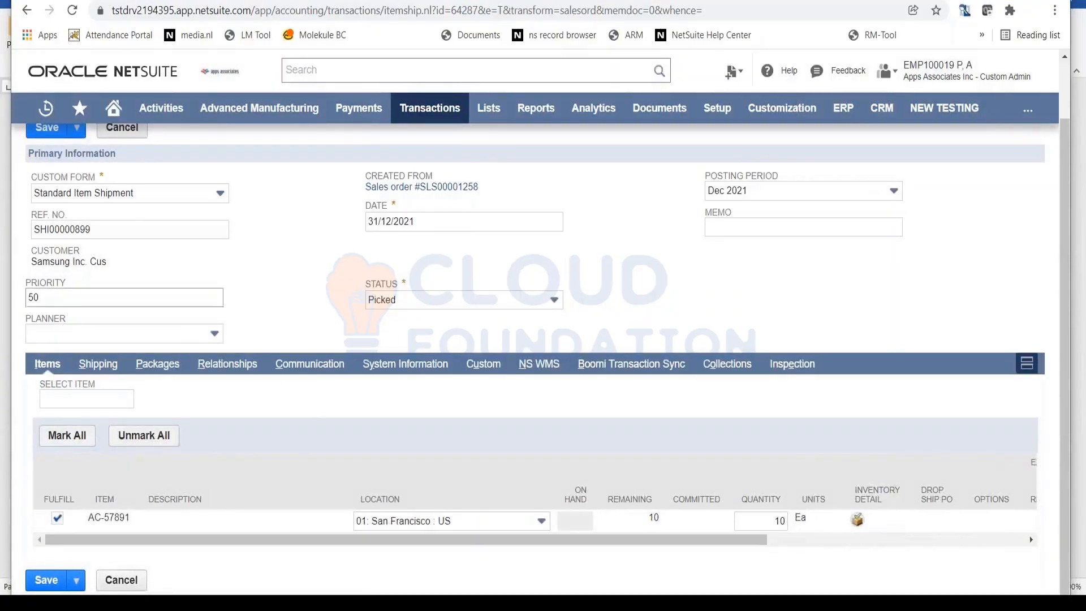
pyautogui.scroll(2, 415, 555)
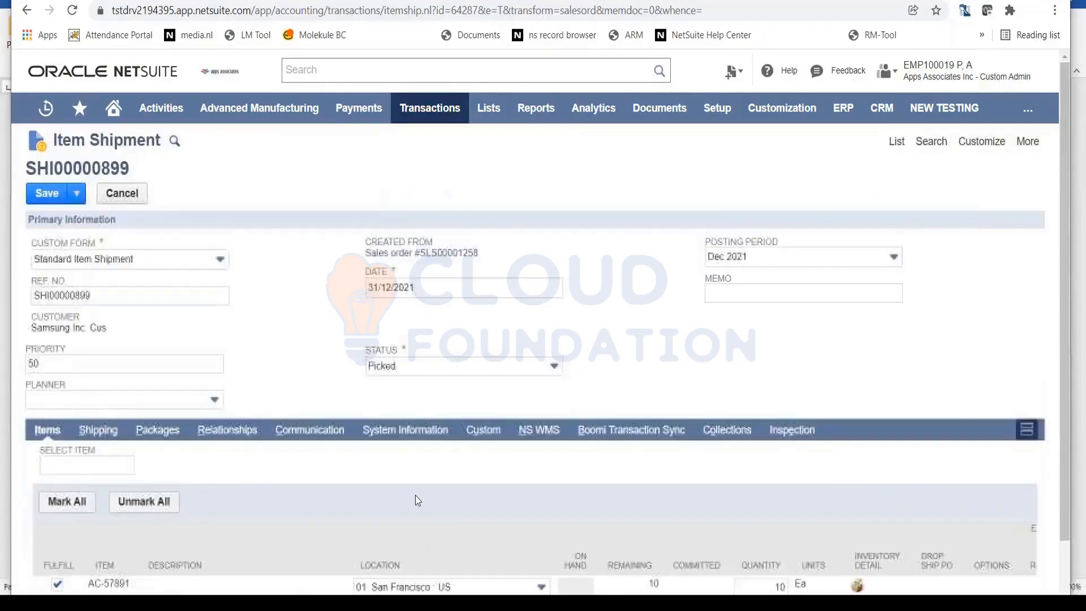
pyautogui.click(47, 196)
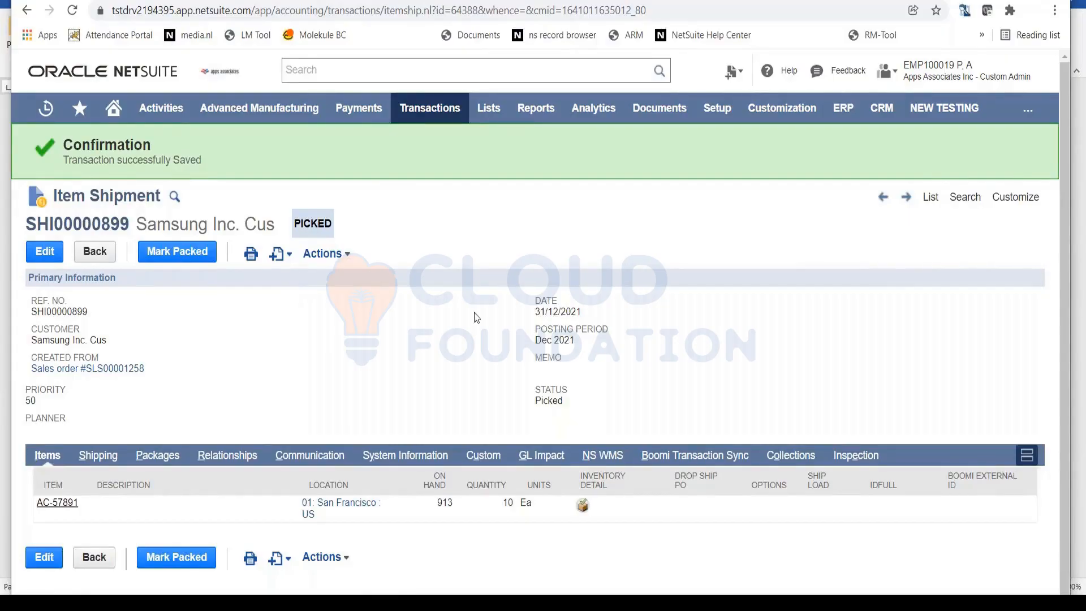
# Step: Open the shipment's source sales order in a new tab and check its status and the picked and packed quantities of AC-57891
pyautogui.doubleClick(322, 221)
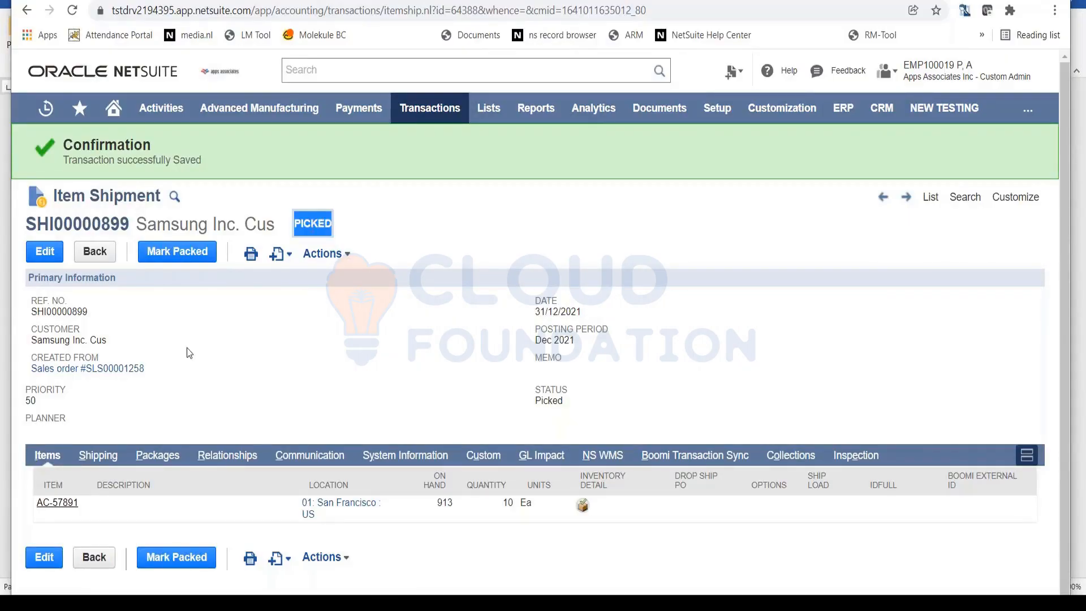
pyautogui.rightClick(130, 368)
pyautogui.click(170, 378)
pyautogui.click(592, 1)
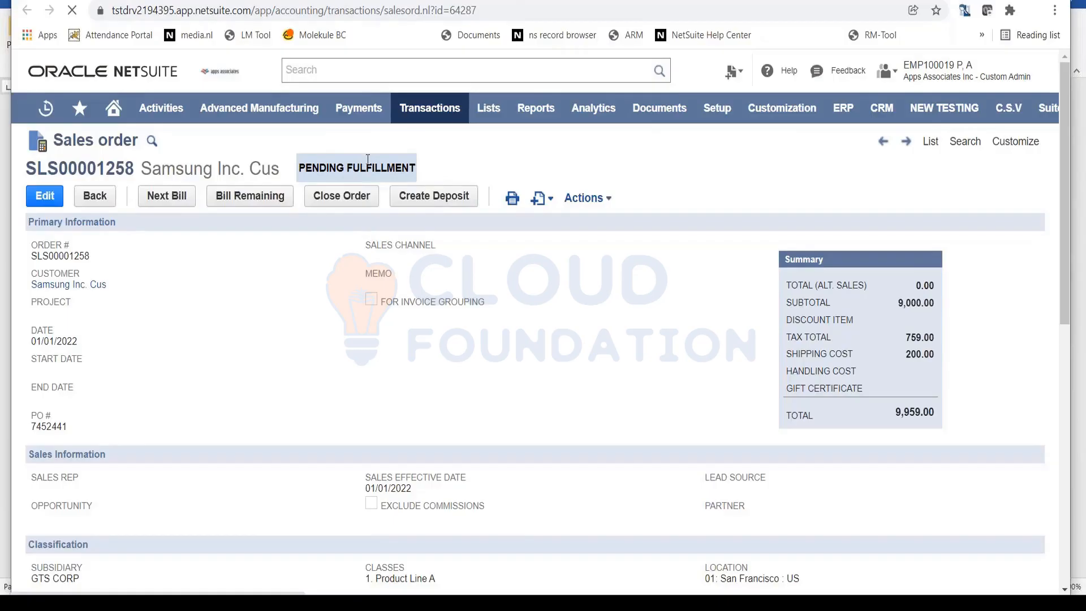
pyautogui.doubleClick(368, 166)
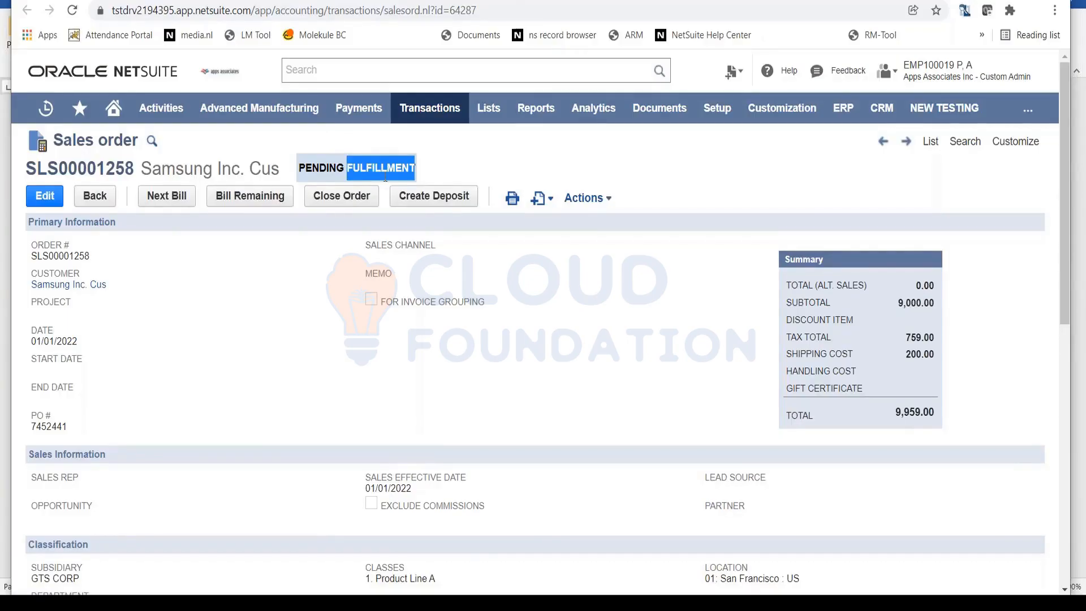
pyautogui.scroll(-8, 386, 178)
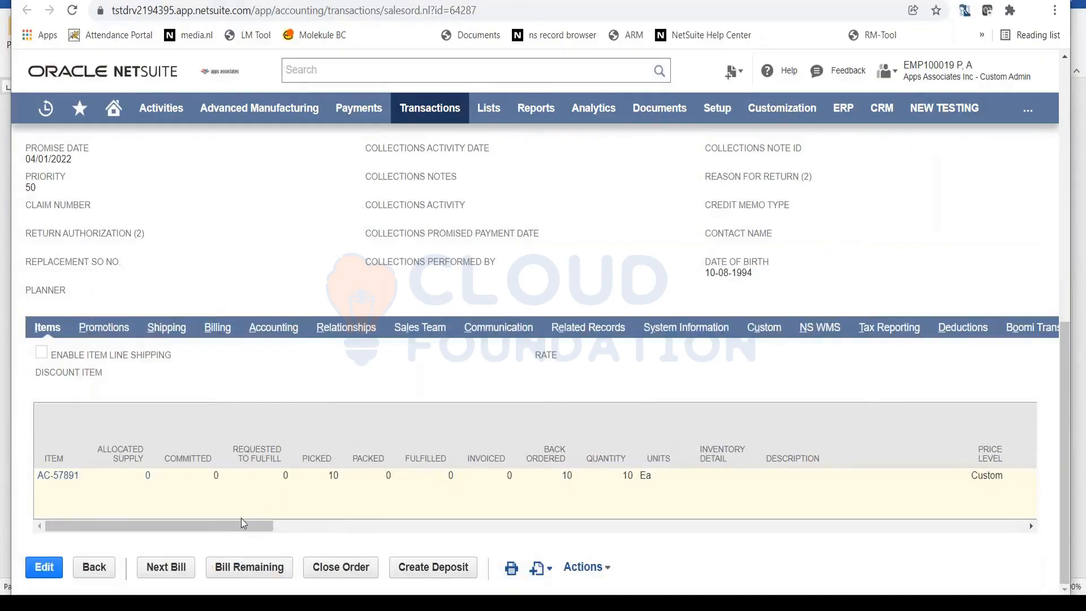
pyautogui.doubleClick(334, 475)
pyautogui.click(389, 474)
pyautogui.doubleClick(335, 474)
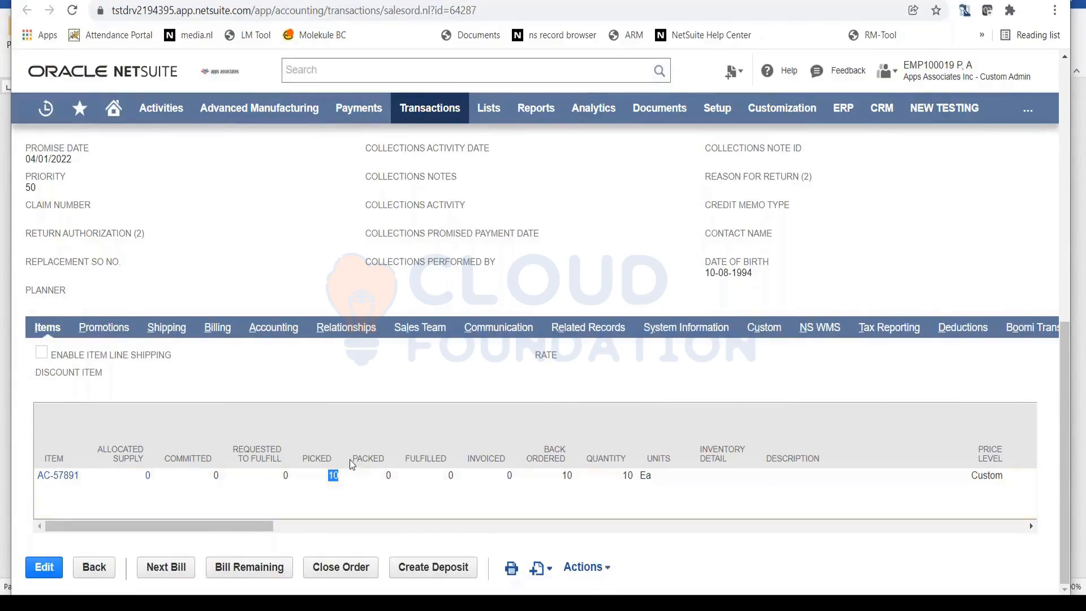
pyautogui.scroll(5, 532, 449)
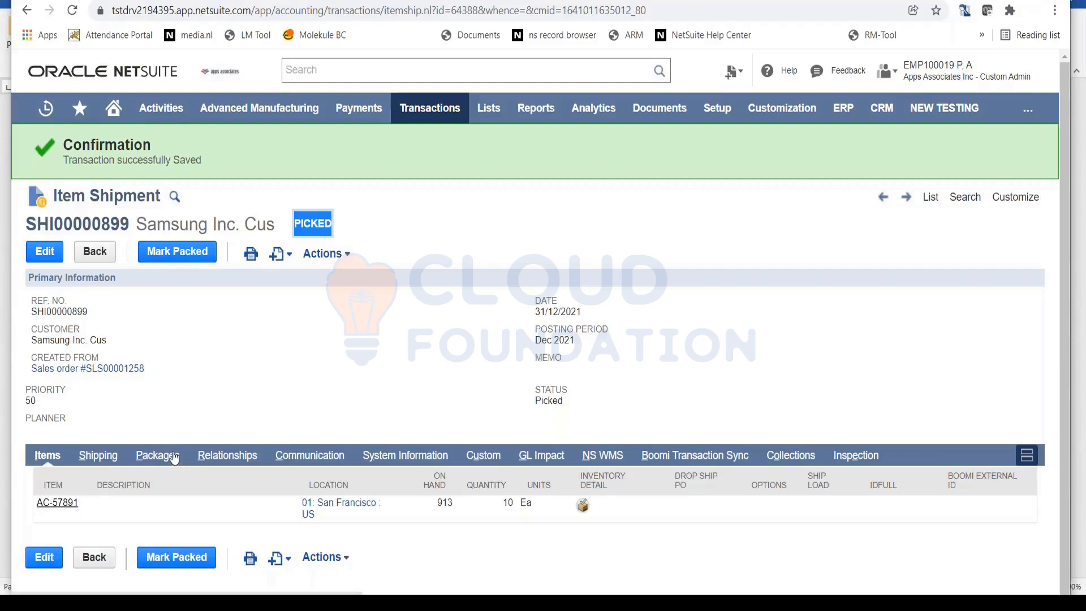
# Step: Open the item shipment for editing and try to add a package weighing 2 lbs with tracking number 1234578
pyautogui.click(46, 254)
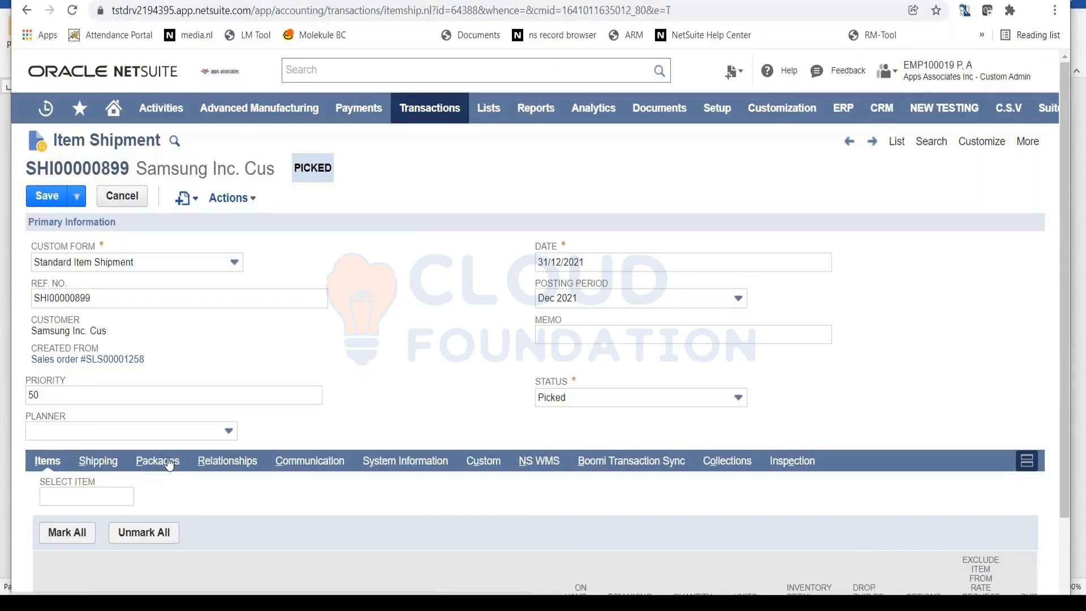
pyautogui.click(168, 462)
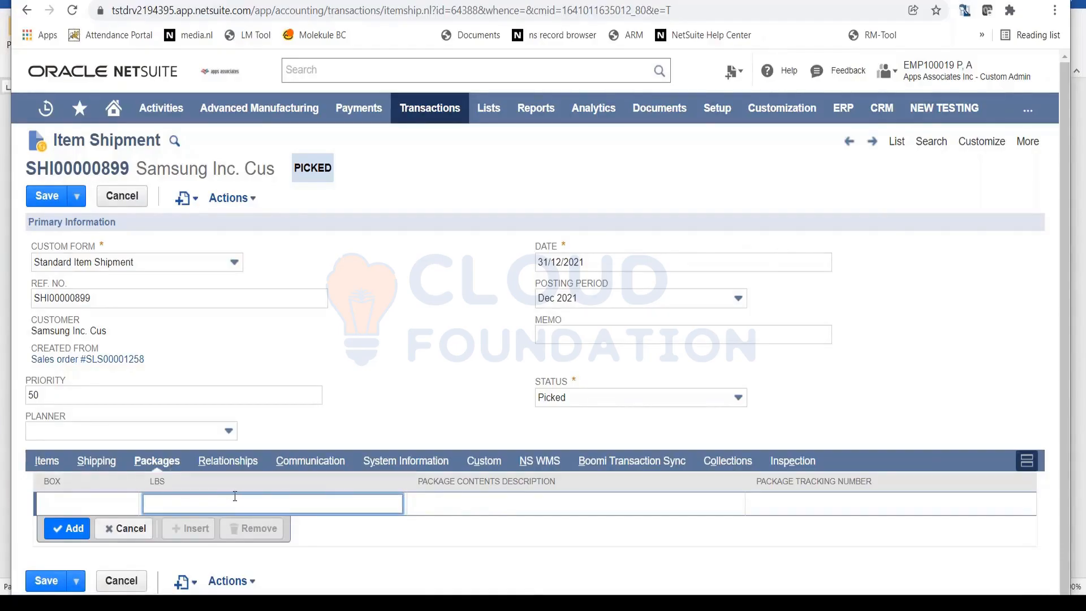
pyautogui.write('2')
pyautogui.press('Tab')
pyautogui.press('Tab')
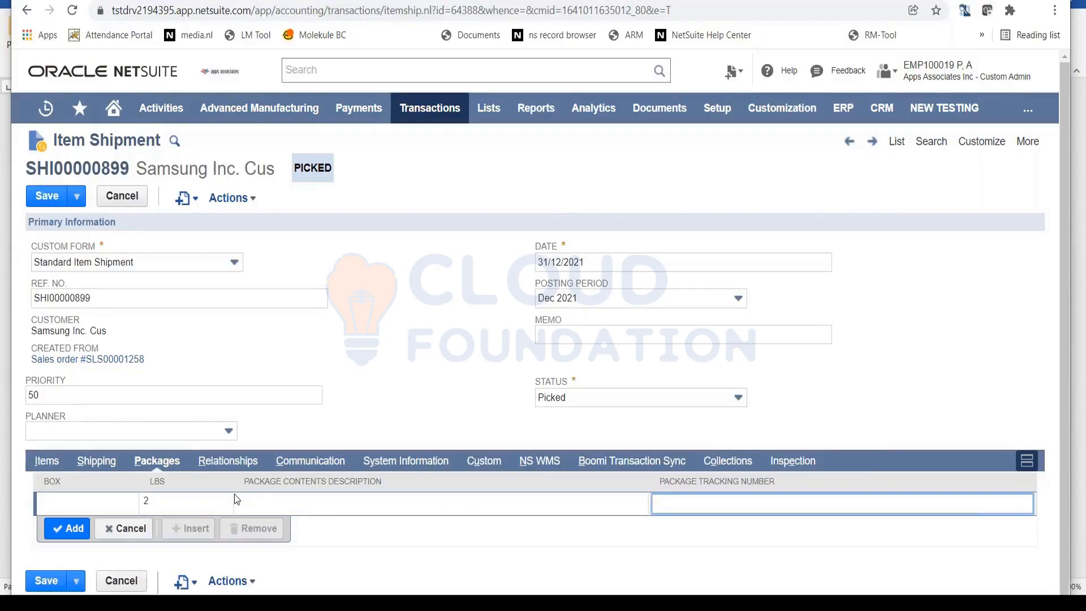
pyautogui.click(299, 507)
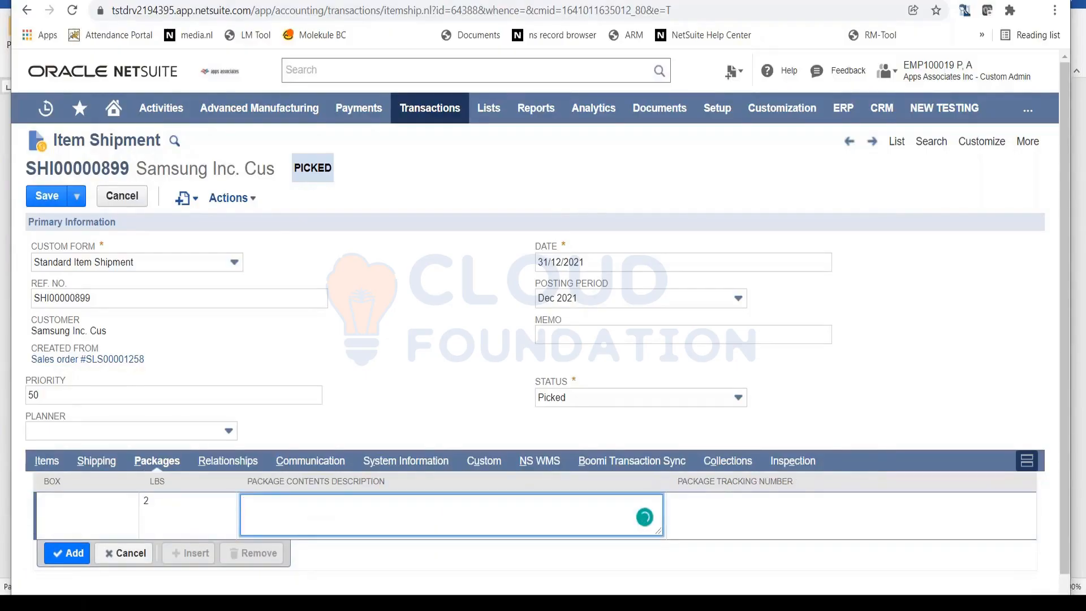
pyautogui.click(742, 533)
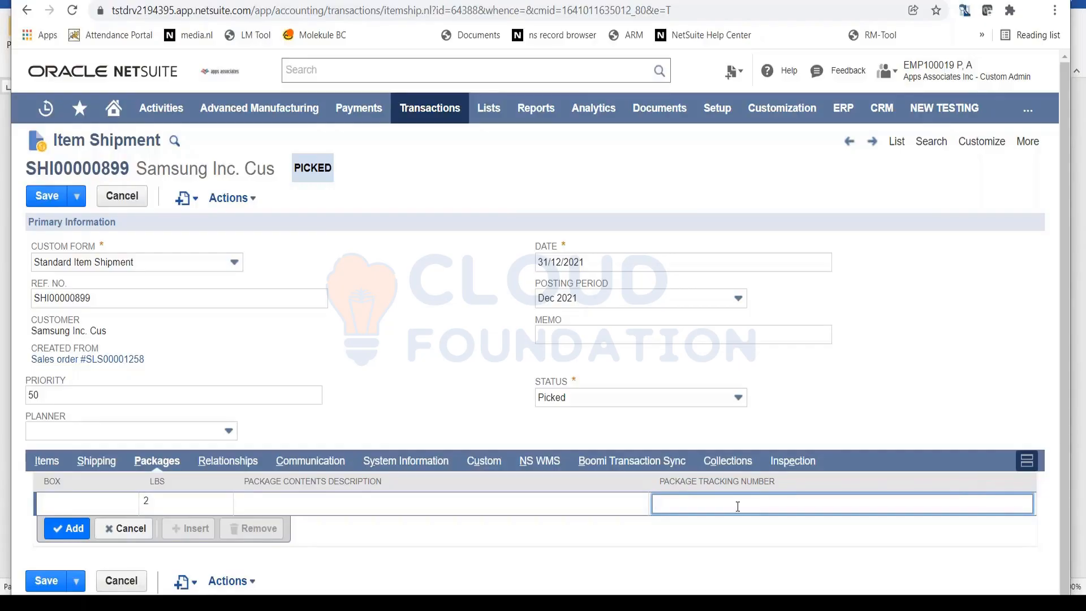
pyautogui.write('1234578')
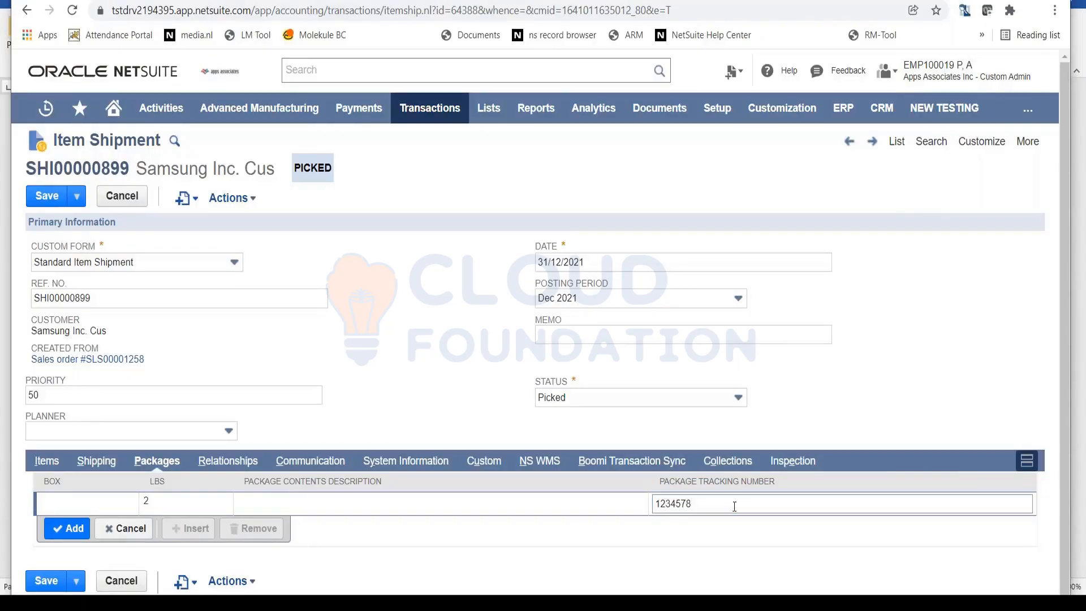
pyautogui.click(69, 529)
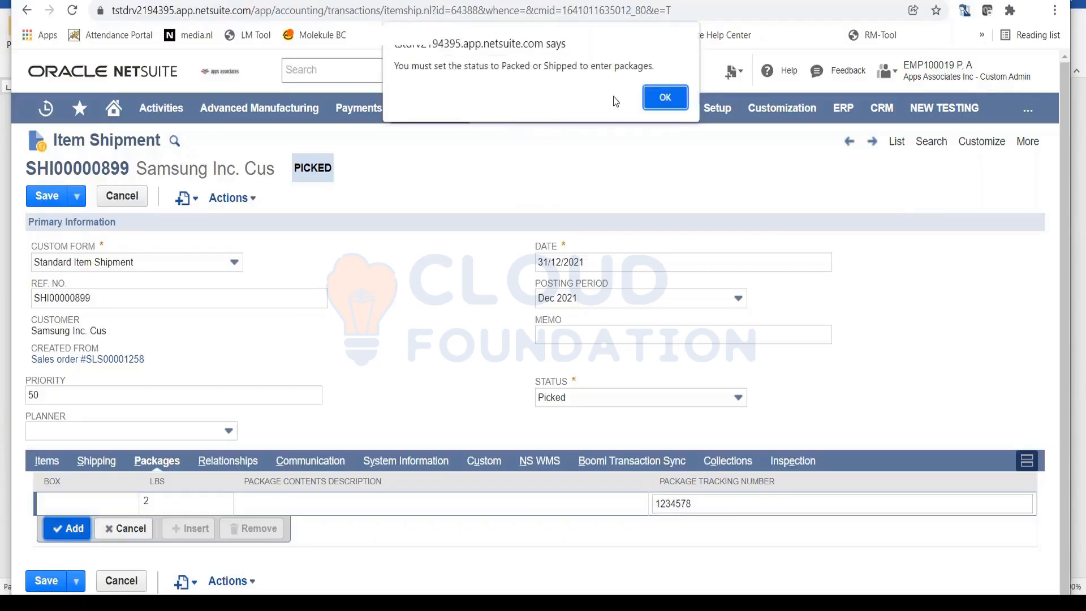
pyautogui.click(681, 99)
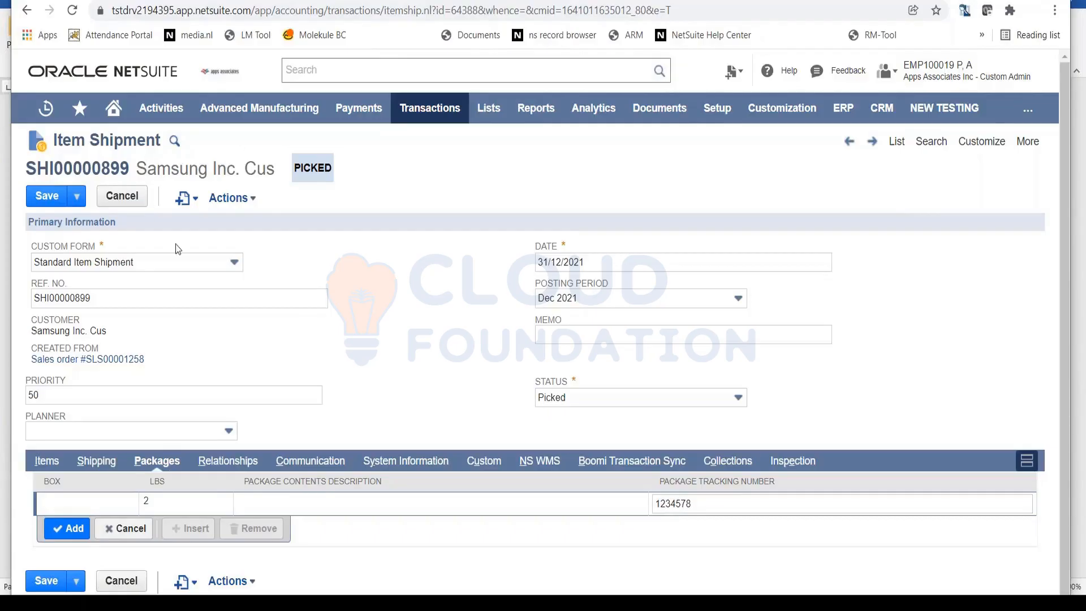
# Step: Set the item shipment's status to Packed and save it
pyautogui.click(624, 398)
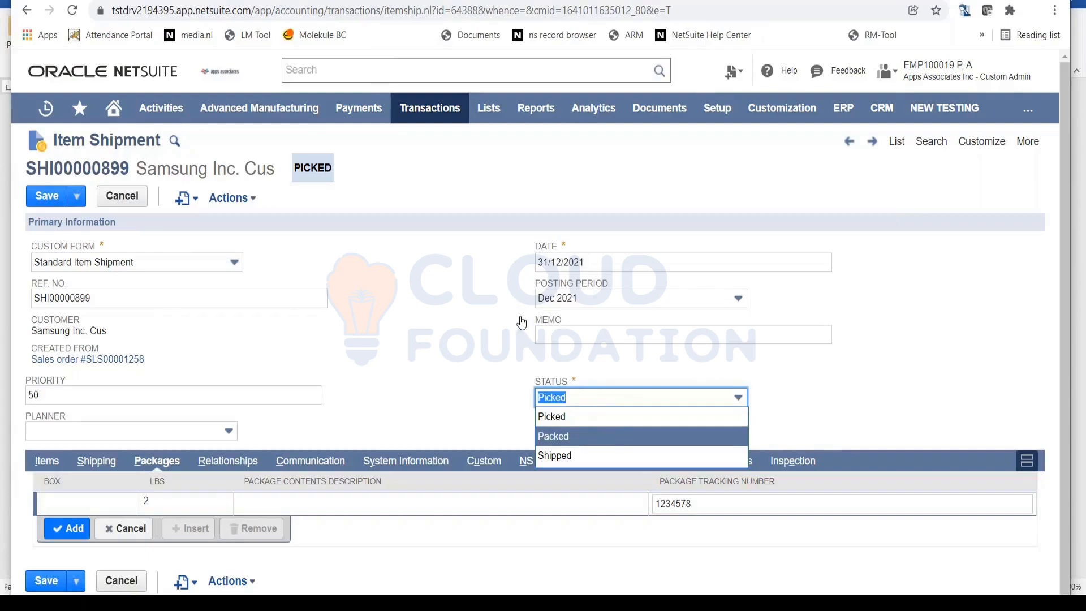
pyautogui.click(573, 438)
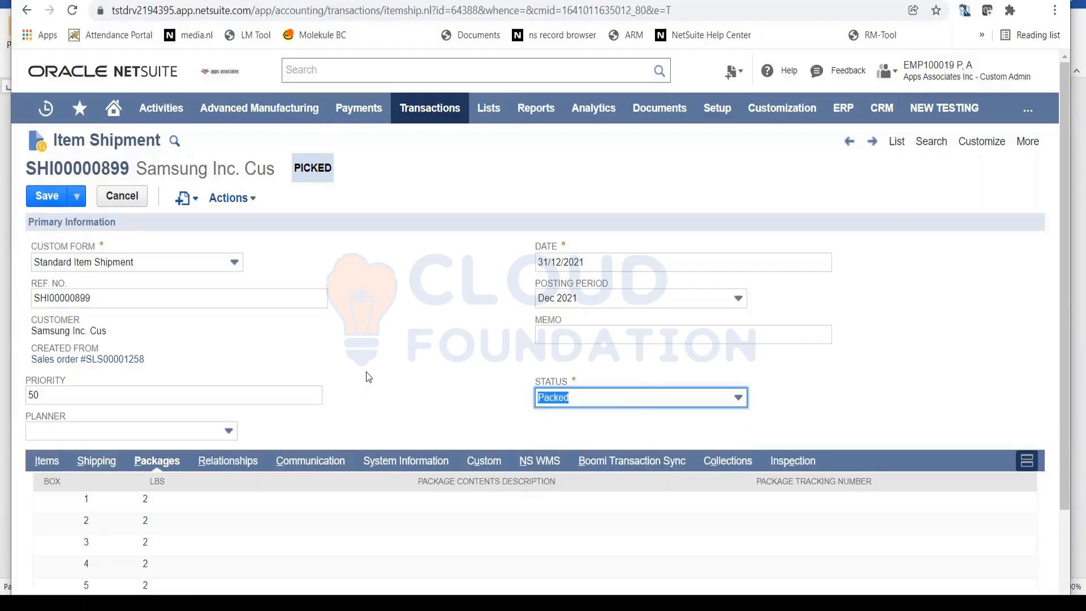
pyautogui.scroll(-1, 365, 372)
pyautogui.scroll(1, 365, 371)
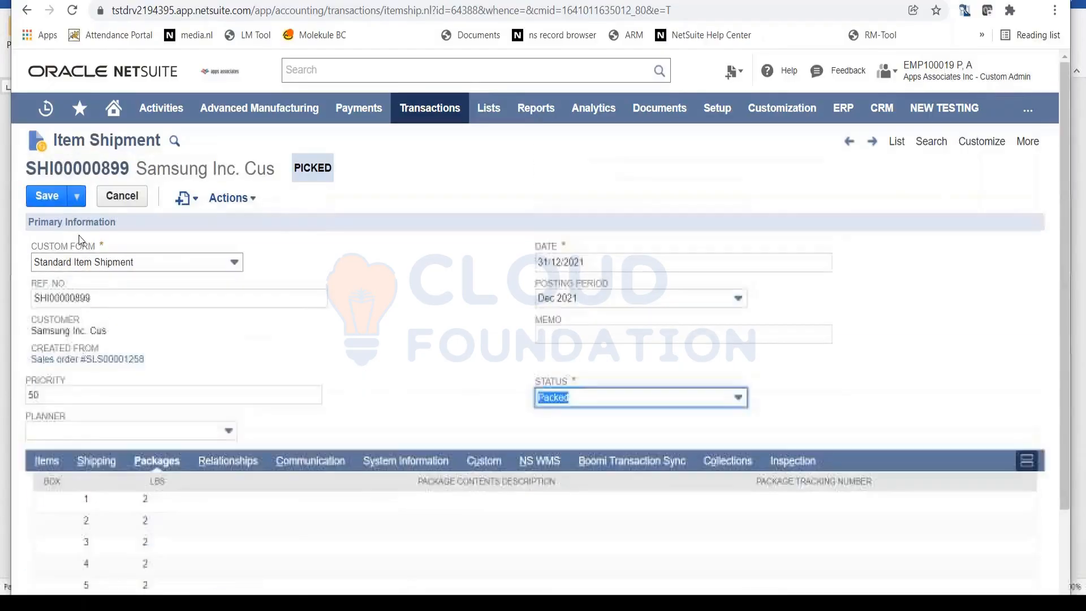
pyautogui.click(43, 201)
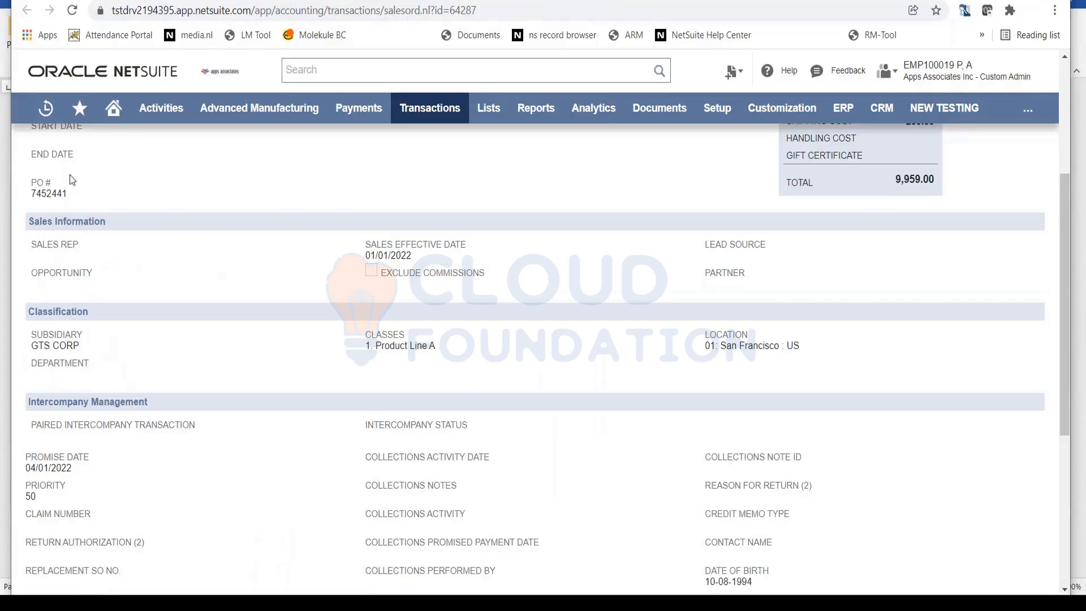
# Step: Reload the Samsung Inc. Cus sales order and check the picked and packed quantities of AC-57891
pyautogui.scroll(4, 95, 153)
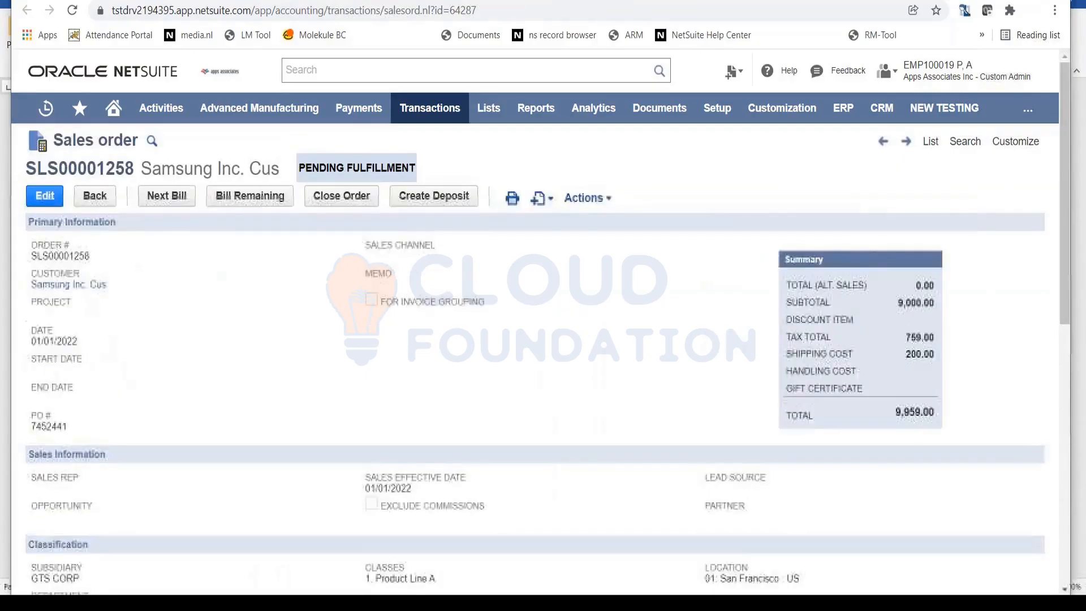
pyautogui.click(76, 19)
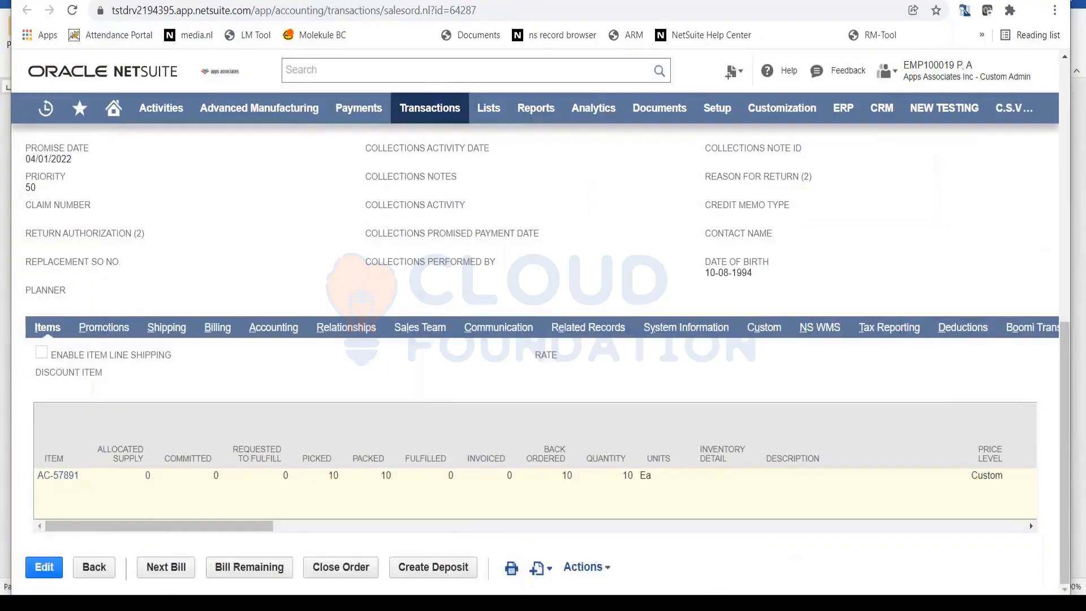
pyautogui.doubleClick(333, 475)
pyautogui.doubleClick(384, 475)
pyautogui.scroll(10, 478, 464)
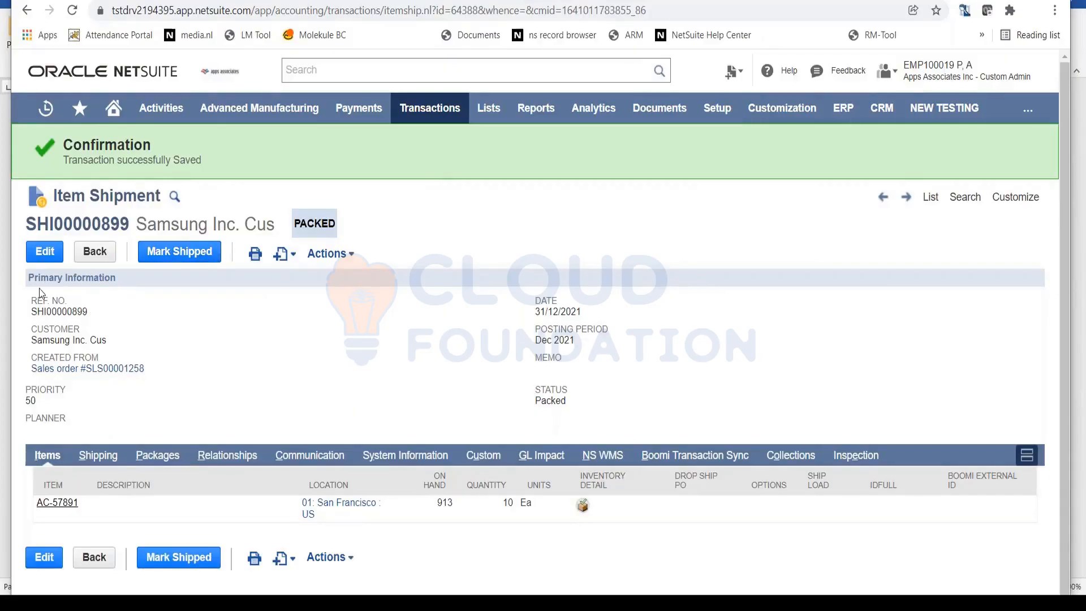
# Step: Open the packed item shipment for editing and set the quantity of AC-57891 to 5
pyautogui.click(42, 254)
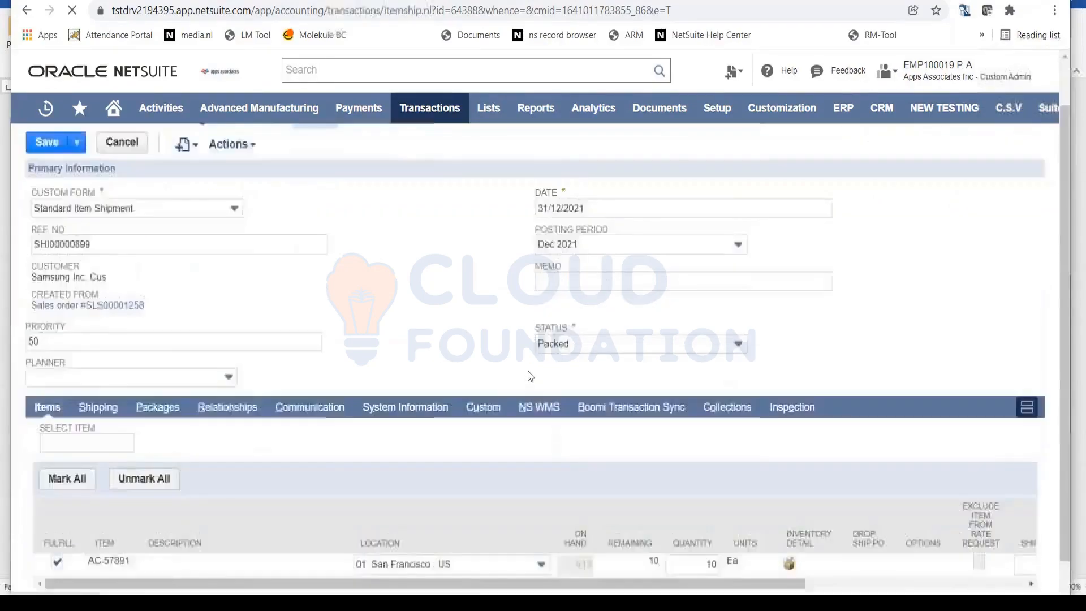
pyautogui.scroll(-3, 622, 452)
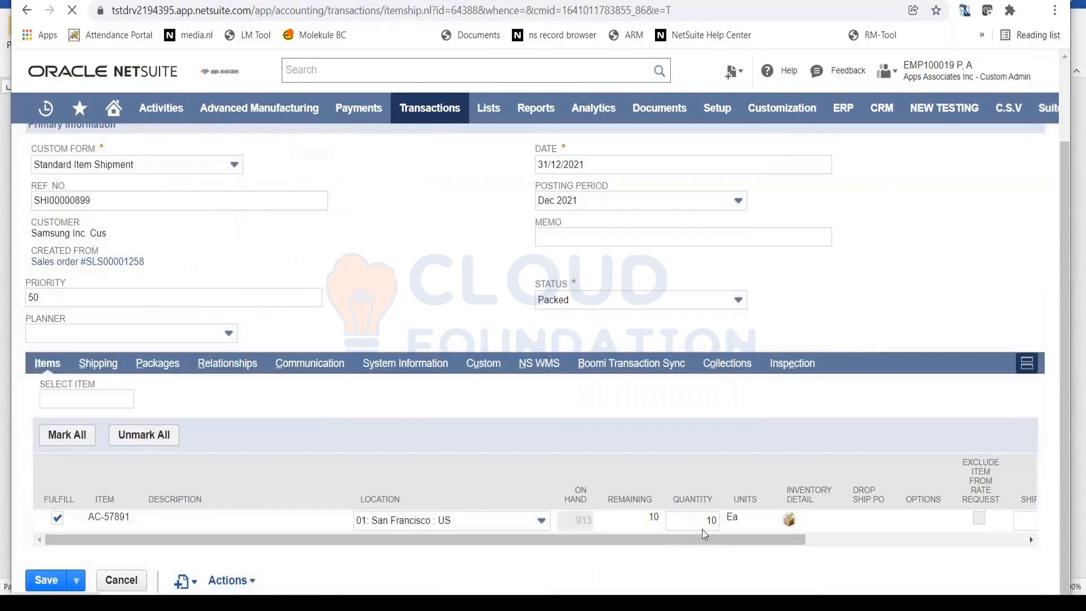
pyautogui.click(711, 521)
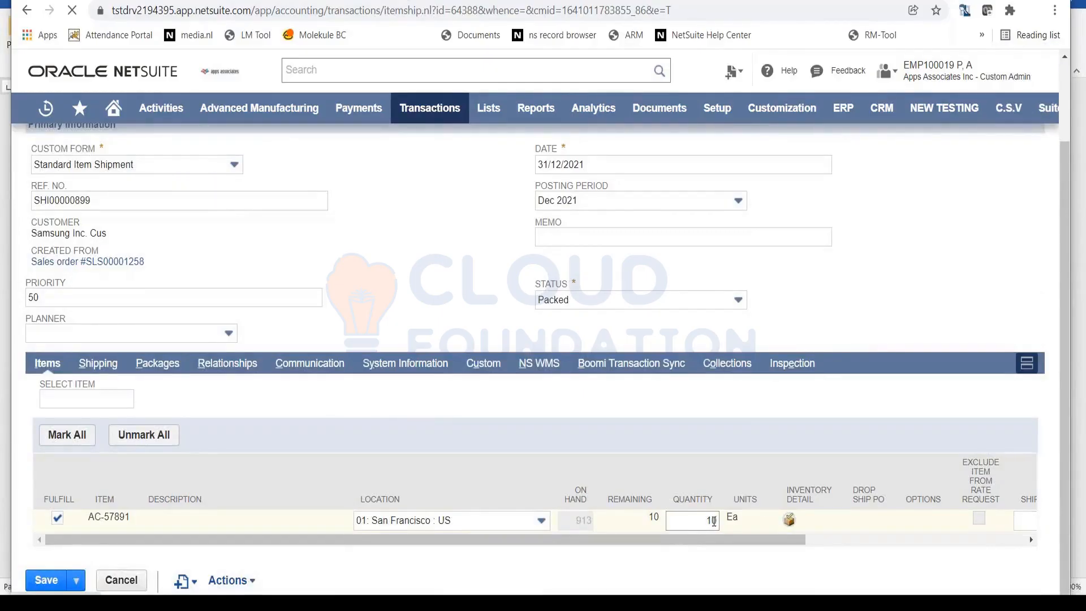
pyautogui.click(711, 520)
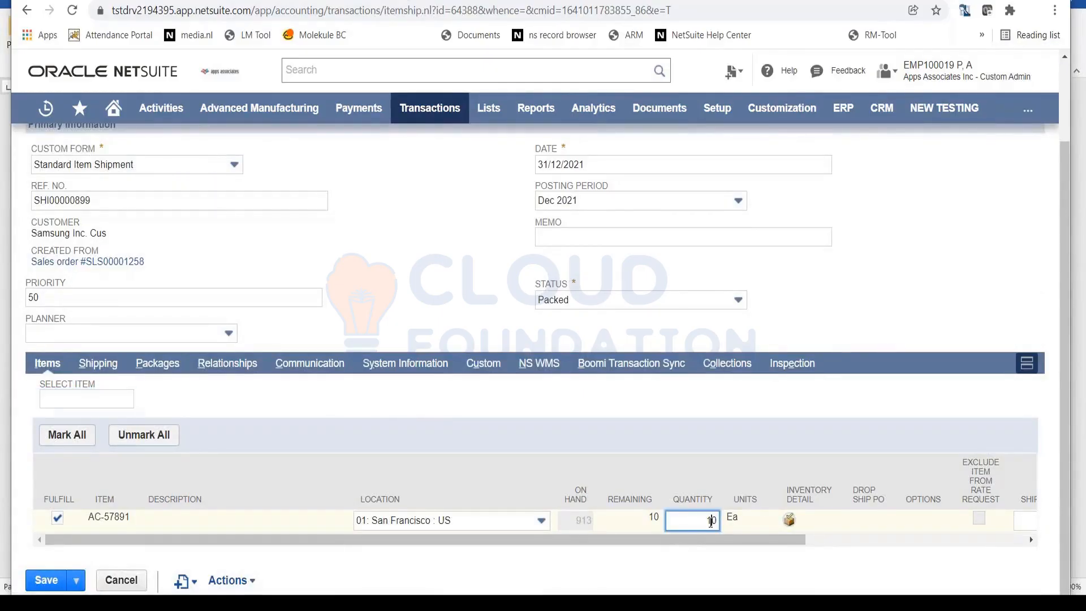
pyautogui.doubleClick(711, 521)
pyautogui.write('5')
pyautogui.click(710, 536)
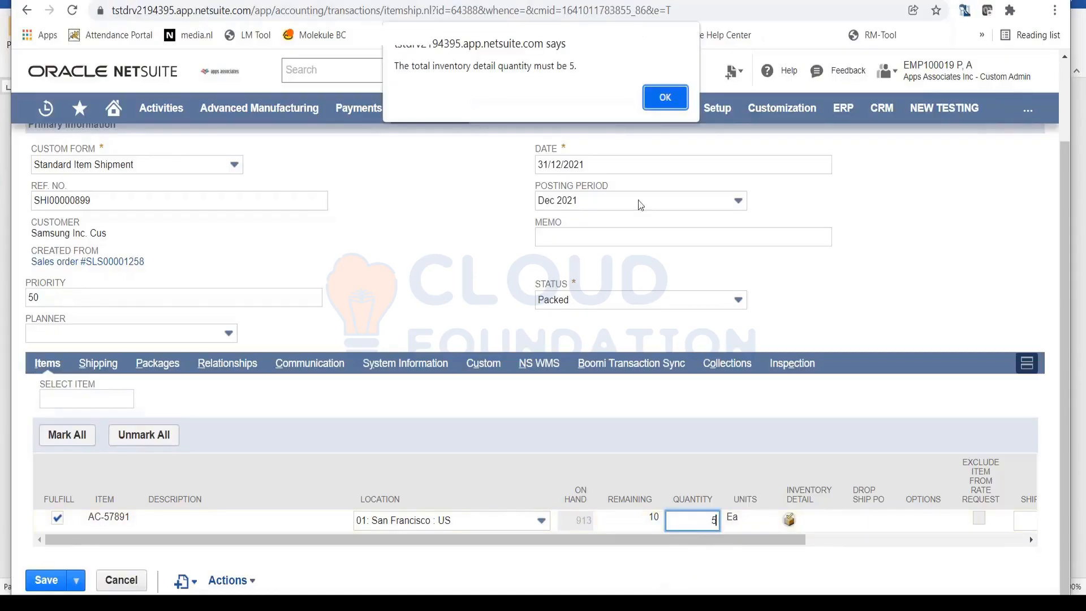
pyautogui.click(650, 97)
# Step: Set the Good status quantity in AC-57891's inventory detail to 5 and accept the detail
pyautogui.click(789, 519)
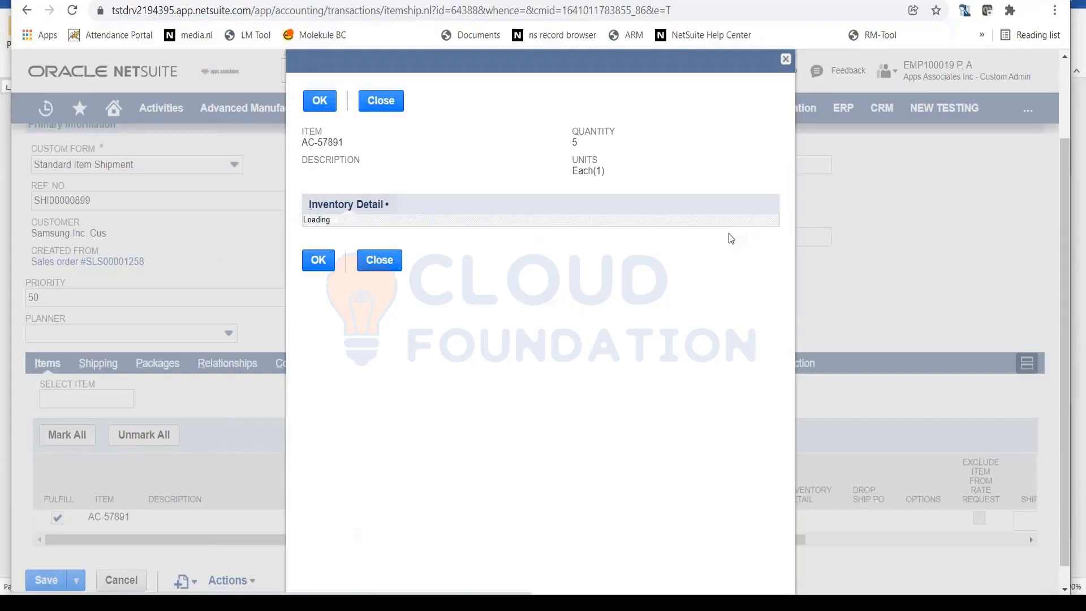
pyautogui.click(759, 250)
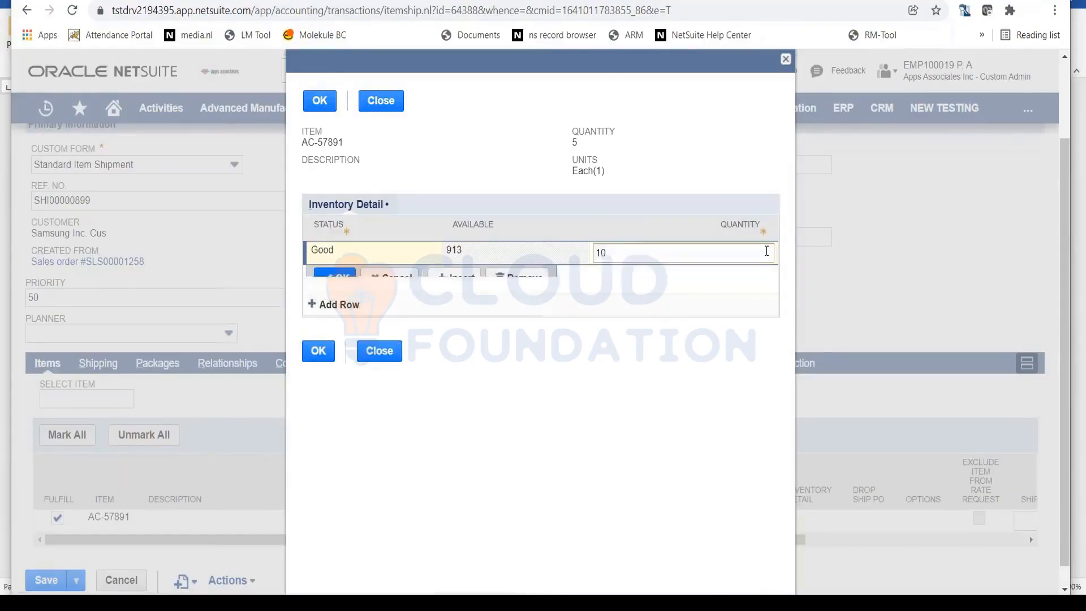
pyautogui.write('5')
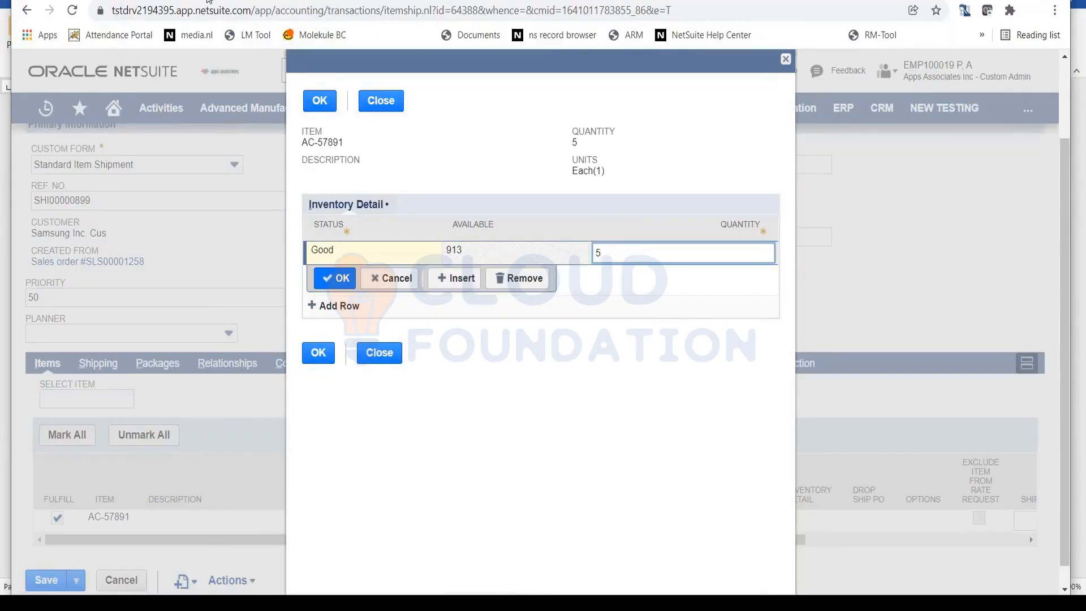
pyautogui.press('Return')
pyautogui.click(320, 101)
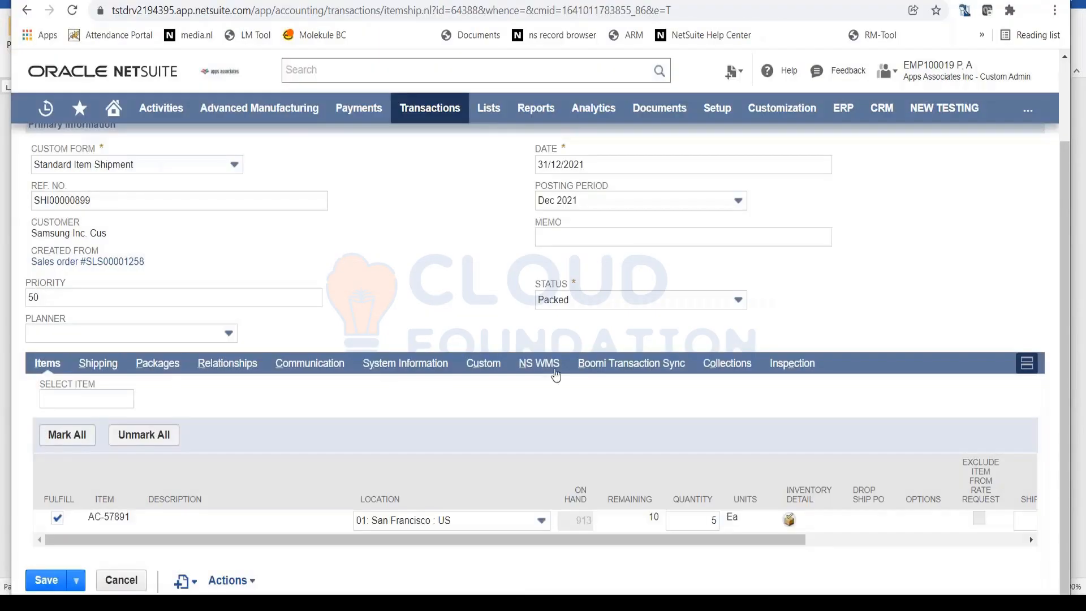
# Step: Set the item shipment's status to Shipped and save it
pyautogui.click(624, 313)
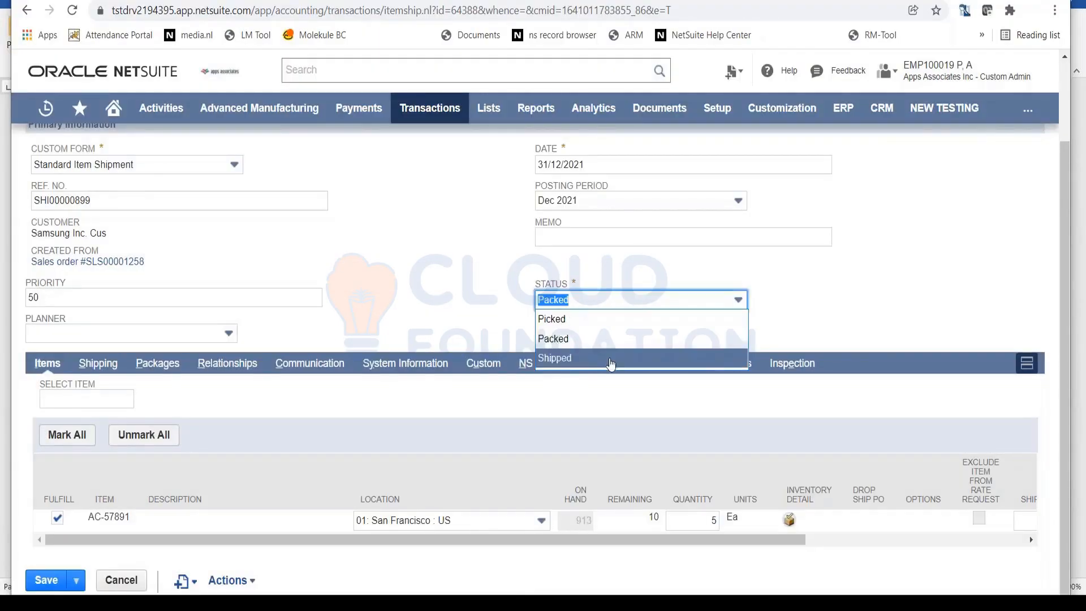
pyautogui.click(600, 357)
pyautogui.scroll(2, 419, 315)
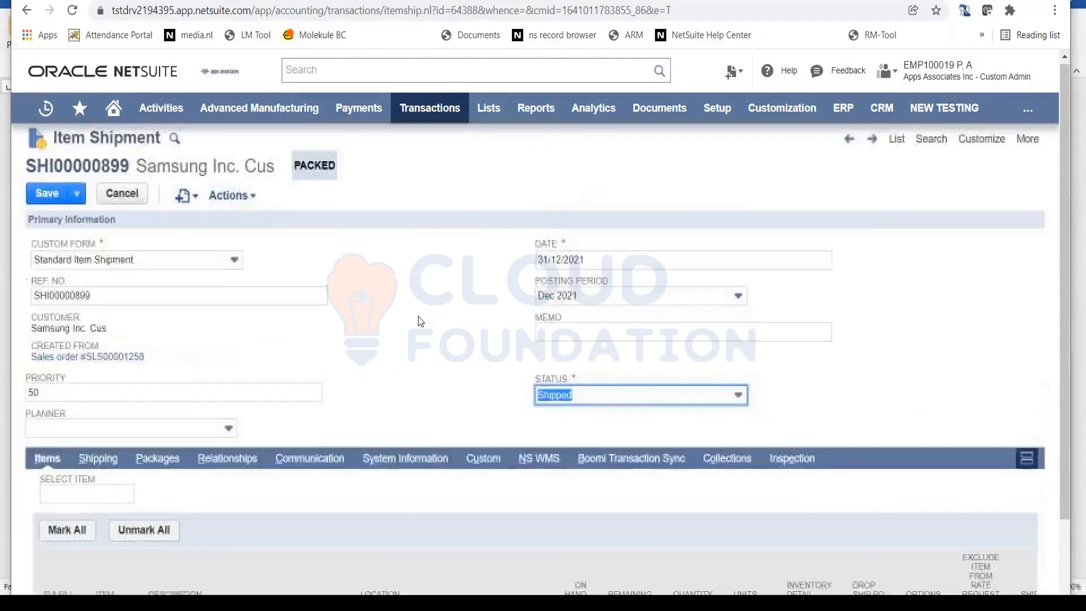
pyautogui.click(44, 198)
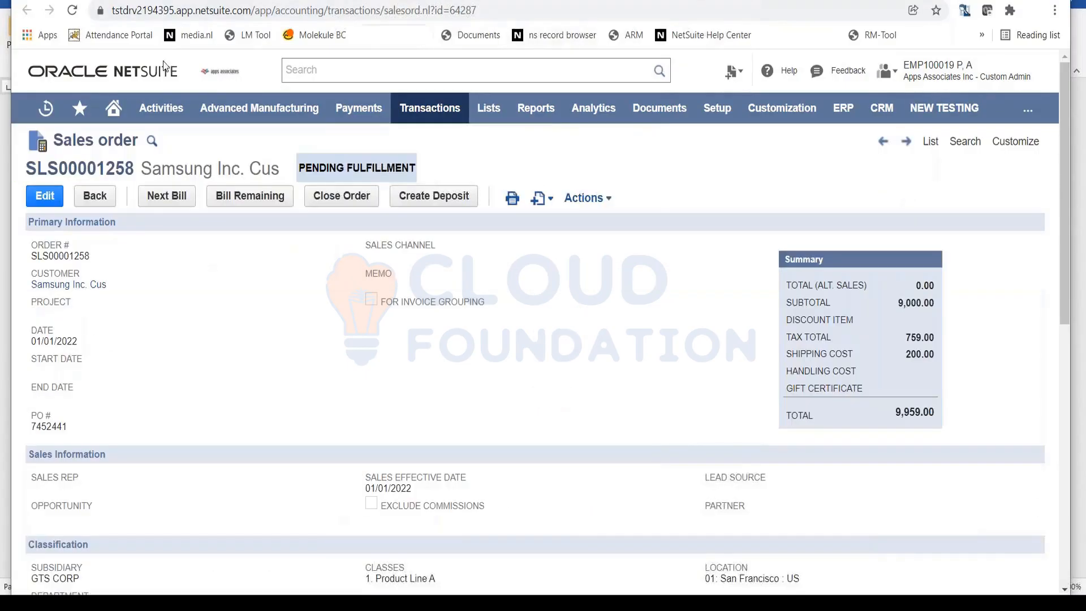
# Step: Reload the Samsung Inc. Cus sales order and check its status and the ordered and fulfilled quantities of AC-57891
pyautogui.click(76, 14)
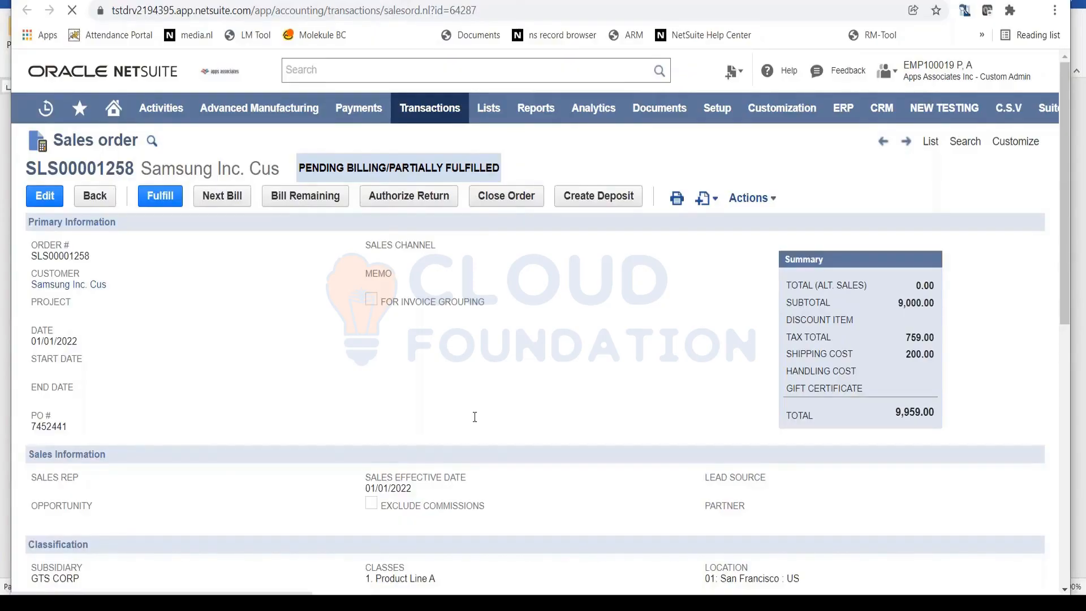
pyautogui.scroll(-10, 473, 416)
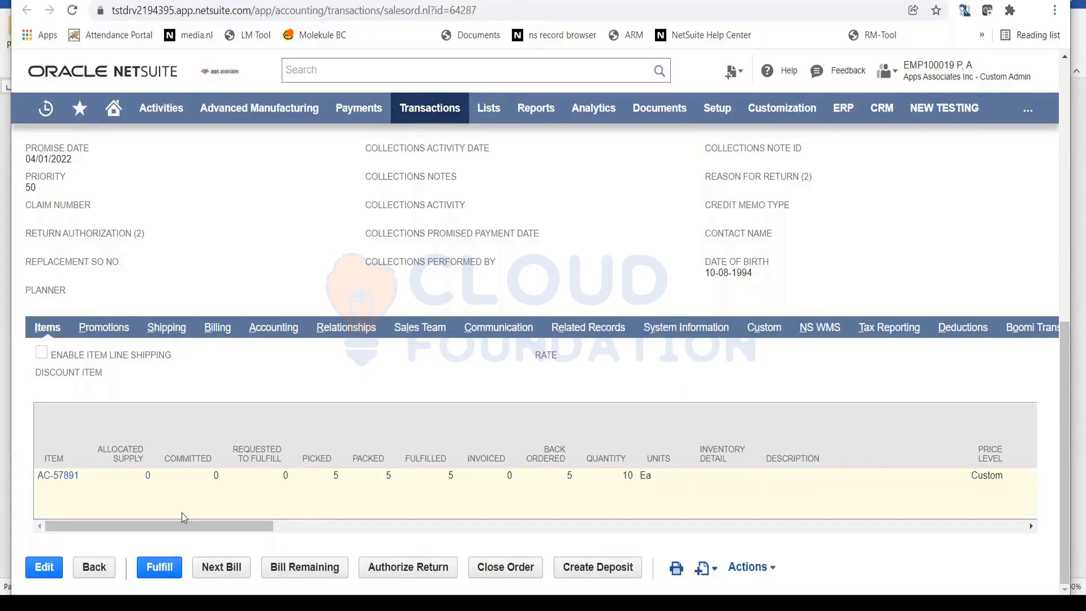
pyautogui.moveTo(633, 475); pyautogui.dragTo(626, 476)
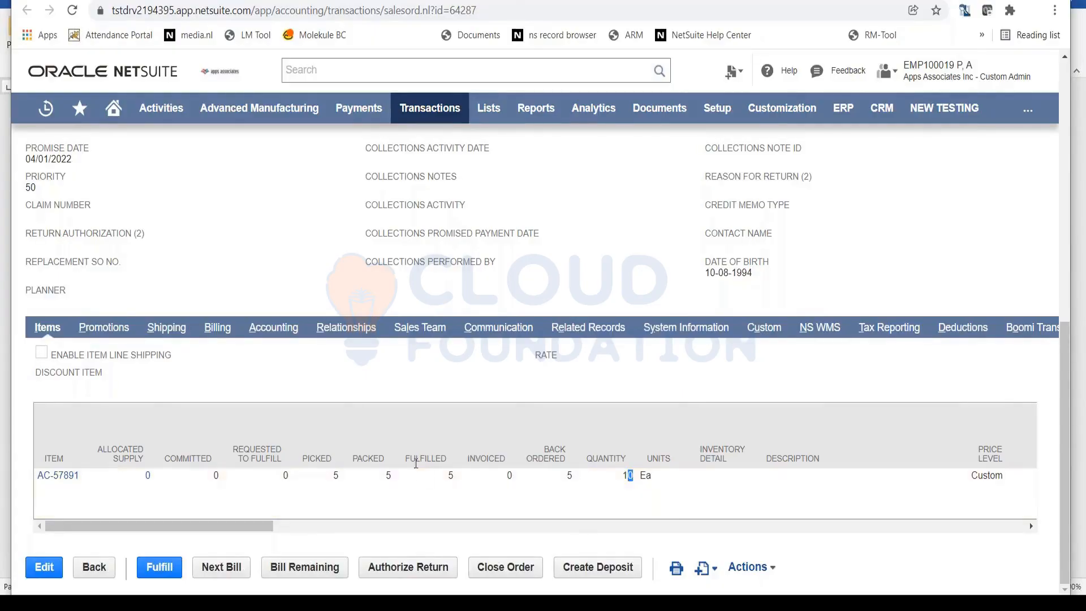
pyautogui.click(452, 474)
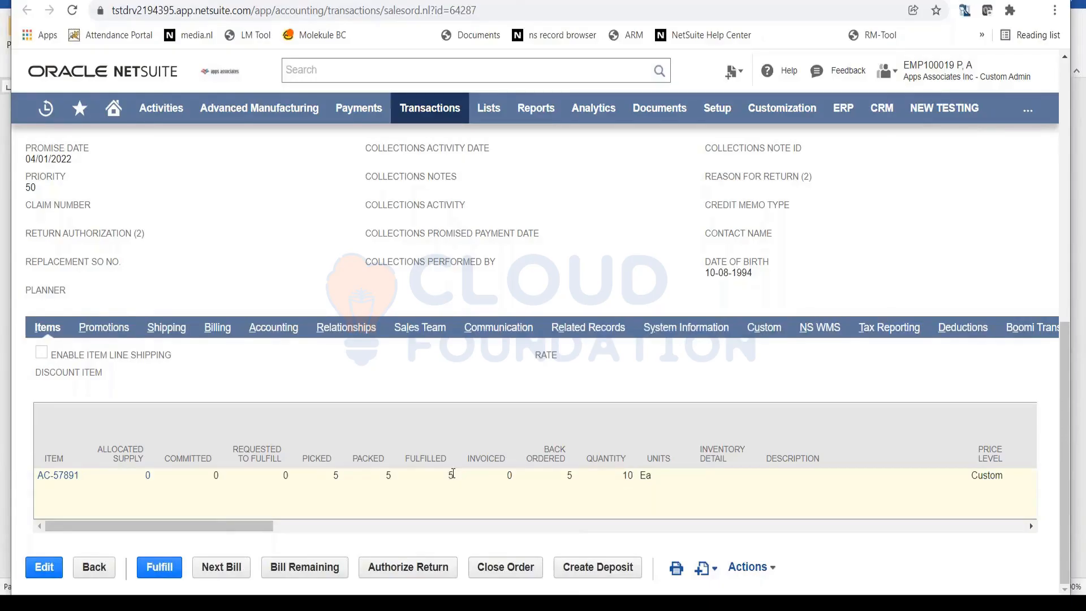
pyautogui.scroll(10, 478, 470)
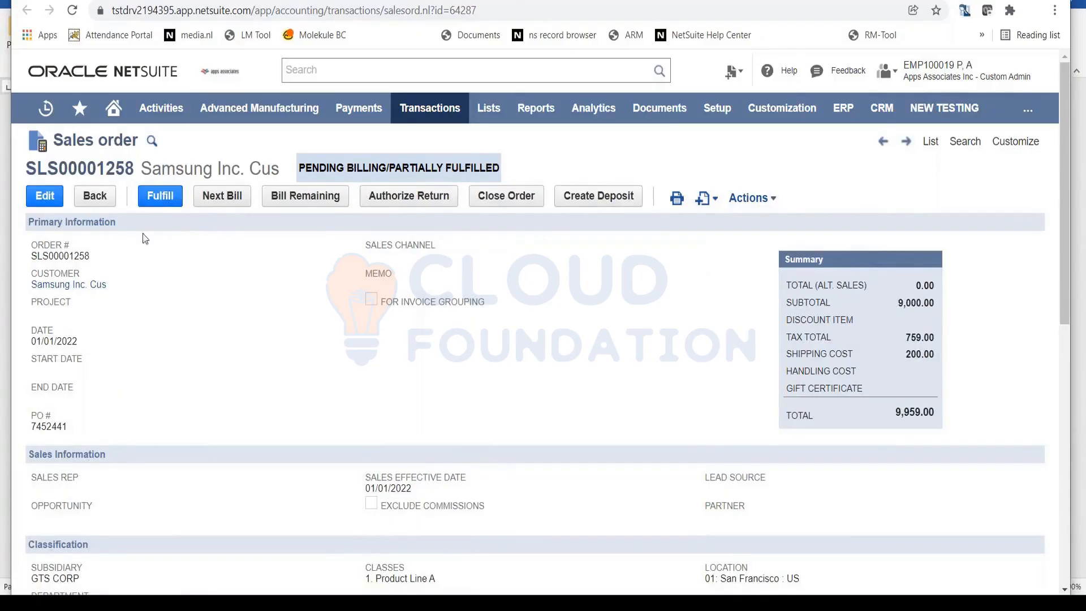
# Step: Start another fulfillment from the sales order for the remaining AC-57891 quantity and accept its inventory detail
pyautogui.click(159, 202)
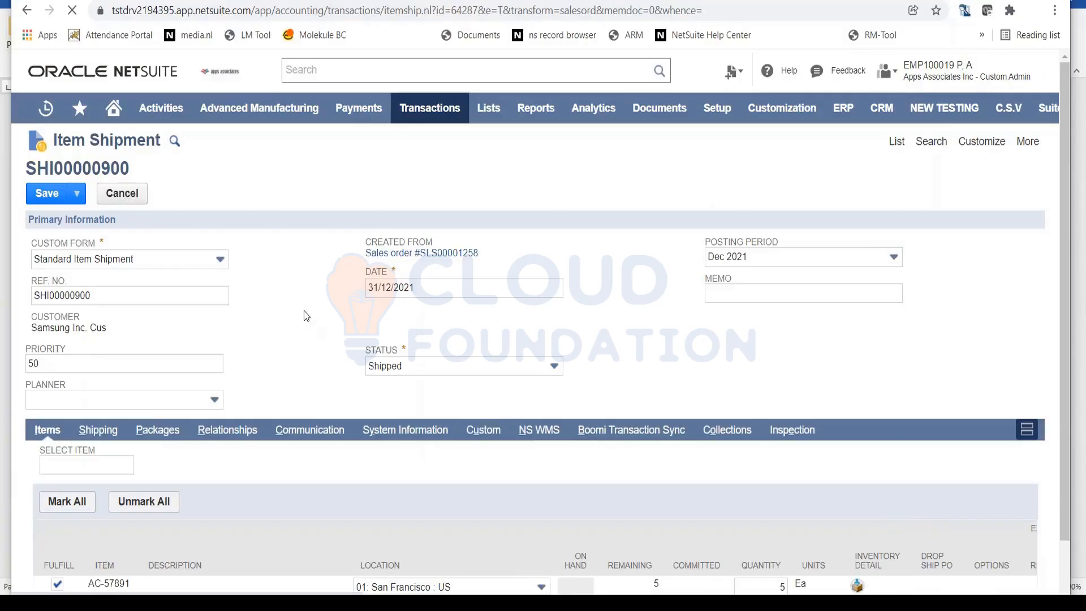
pyautogui.scroll(-1, 386, 407)
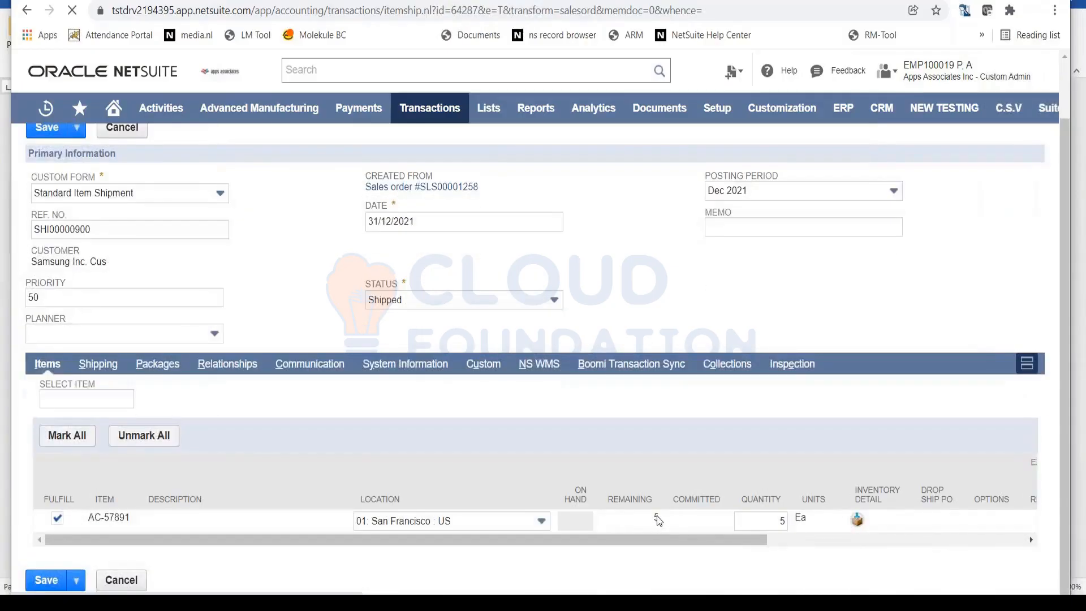
pyautogui.moveTo(662, 540); pyautogui.dragTo(714, 540)
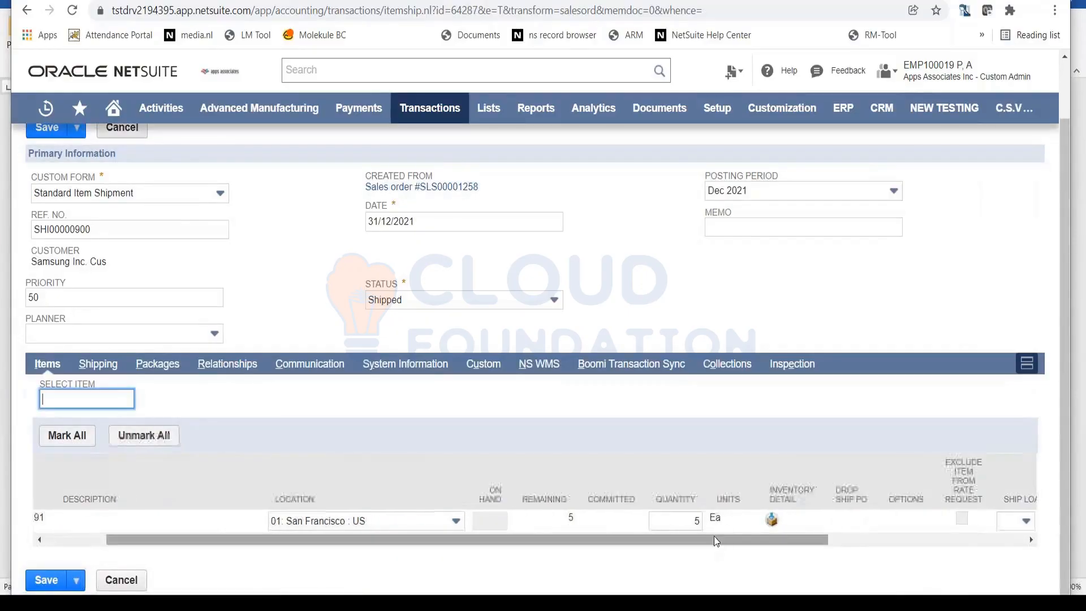
pyautogui.click(772, 519)
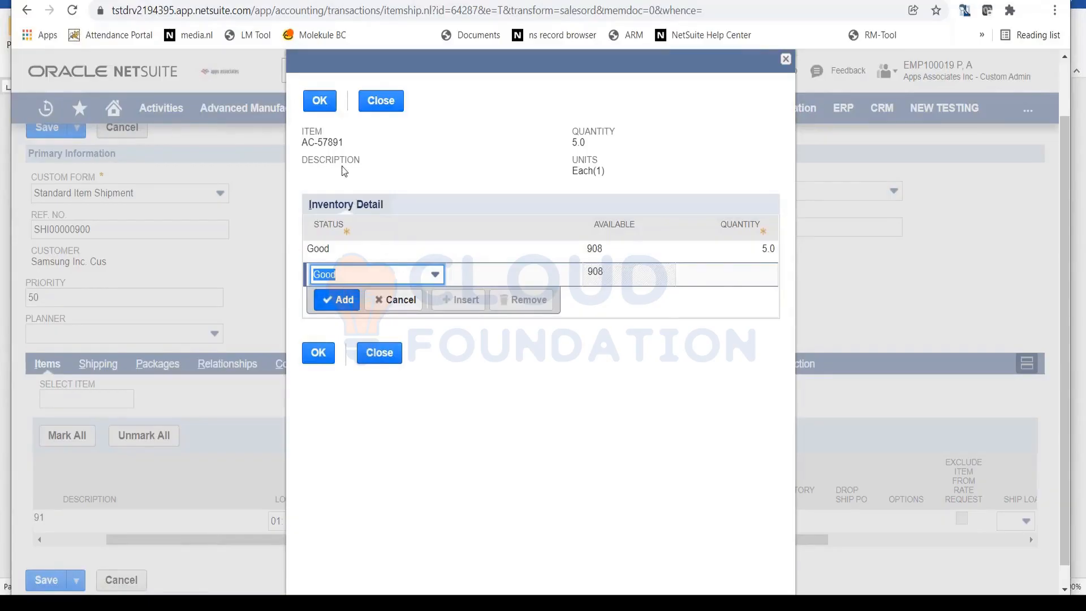
pyautogui.click(323, 105)
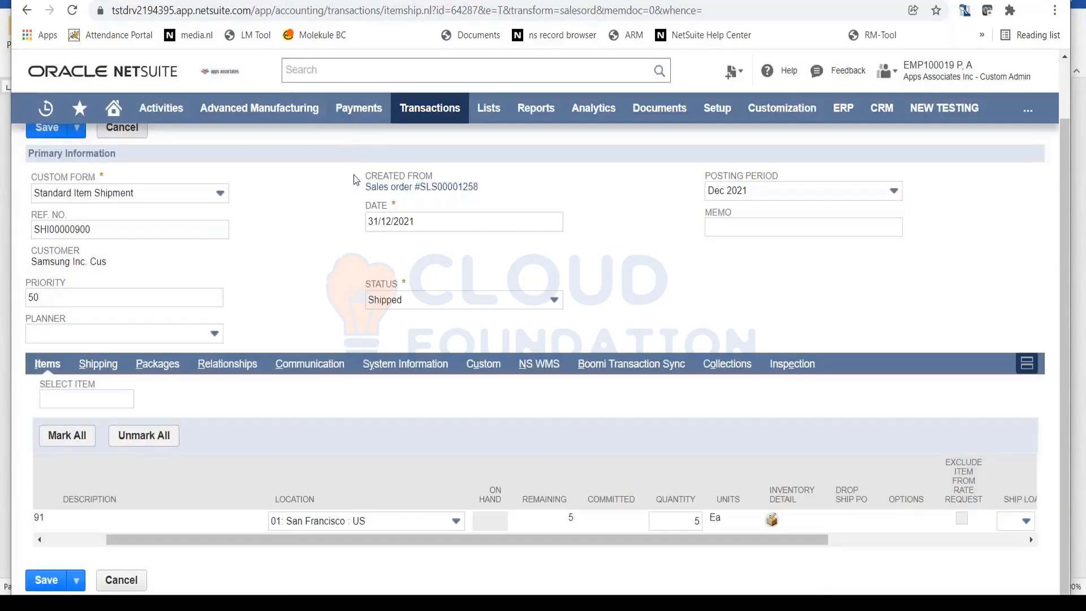
# Step: Keep the new item shipment's status as Shipped and save the shipment
pyautogui.click(443, 302)
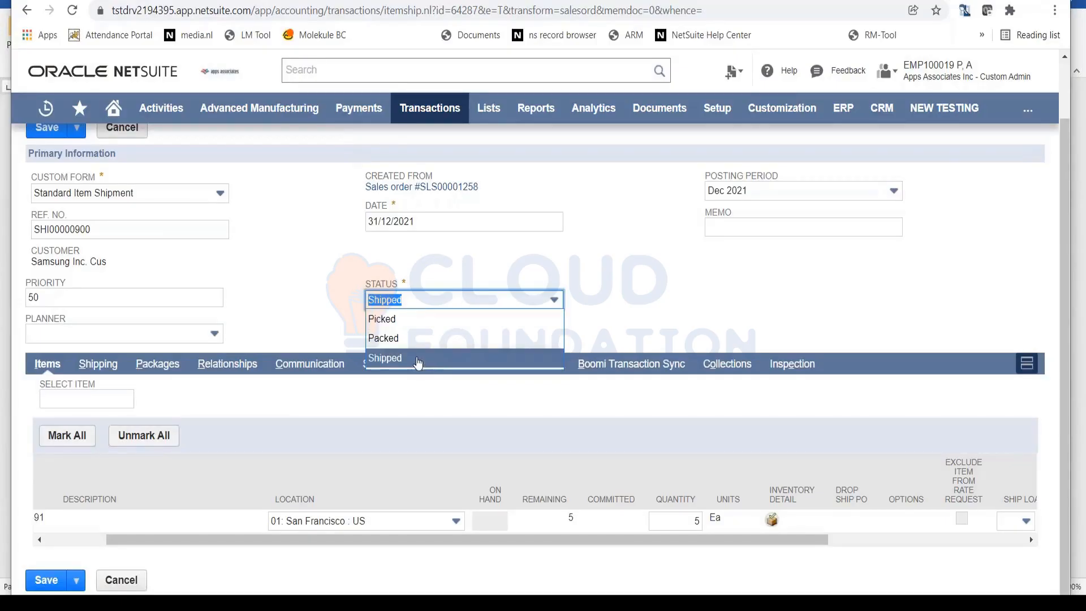
pyautogui.click(417, 360)
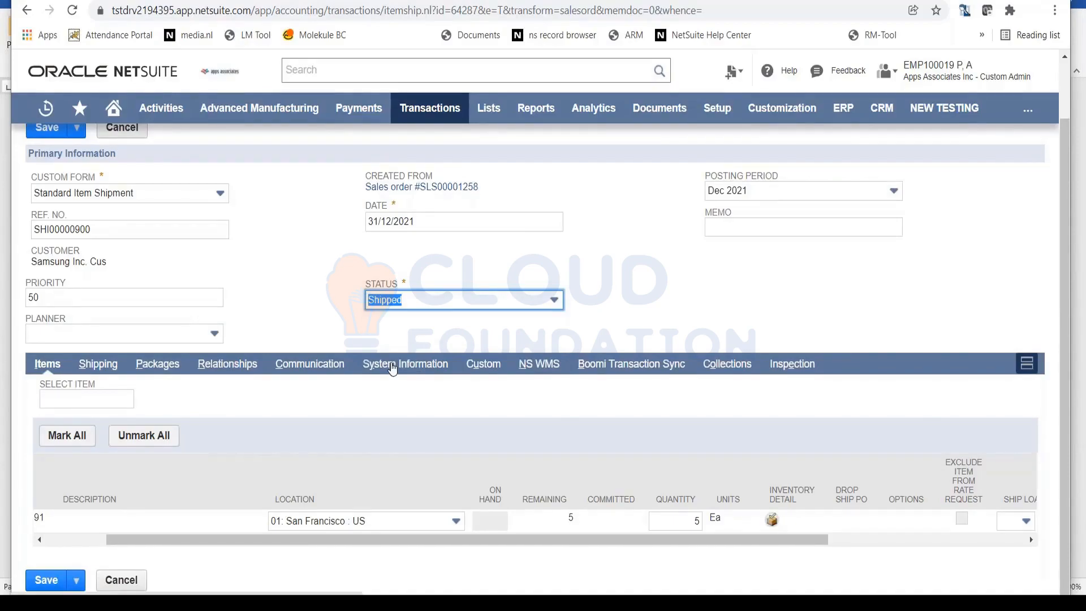
pyautogui.scroll(2, 392, 369)
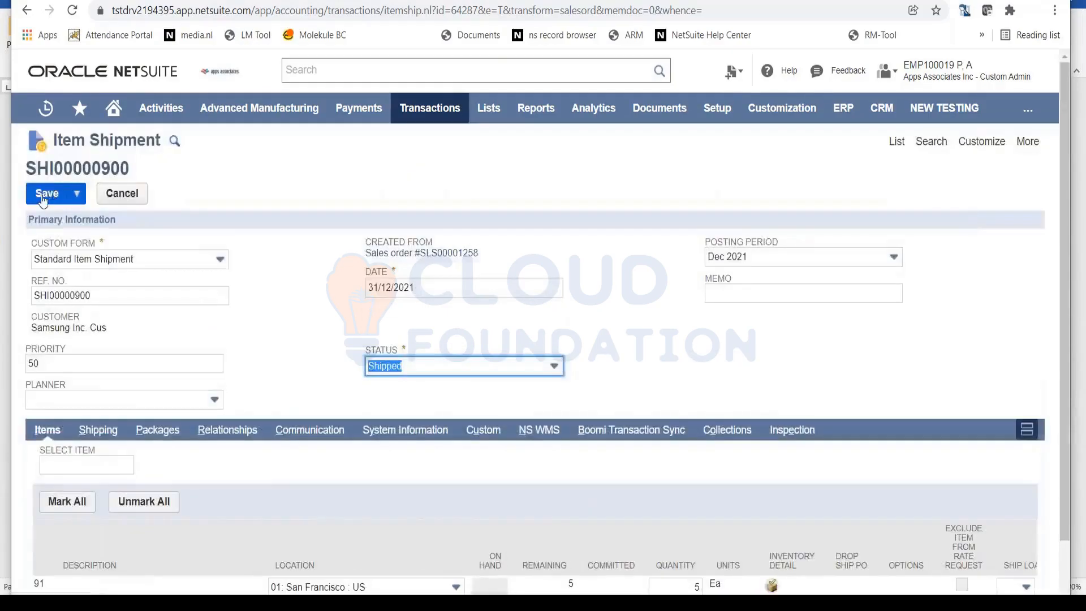
pyautogui.click(41, 198)
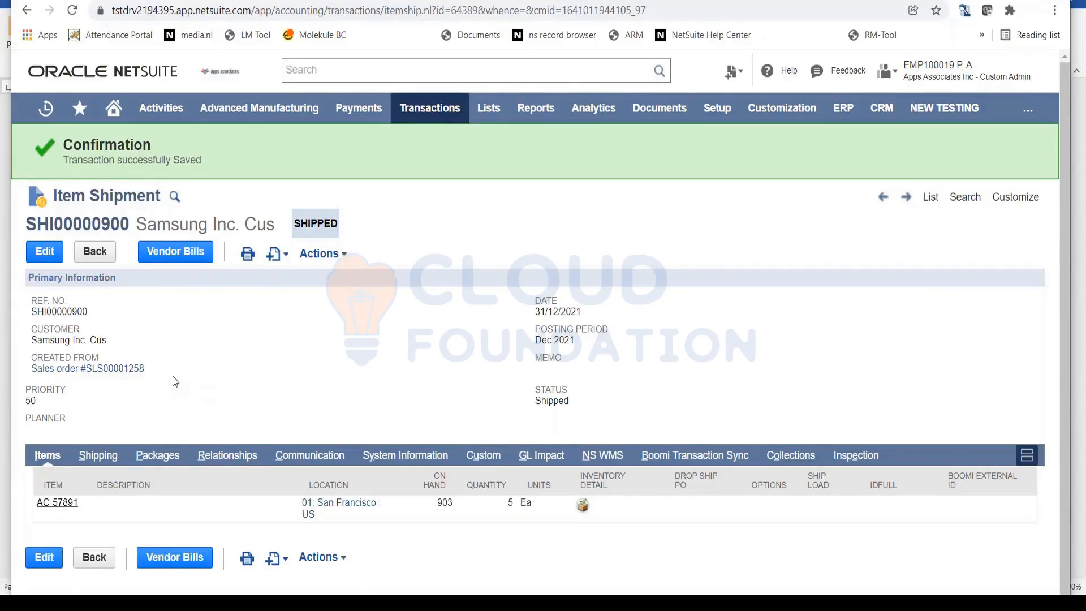
# Step: Open the new shipment's source sales order and check the picked, packed and fulfilled quantities of AC-57891
pyautogui.click(138, 368)
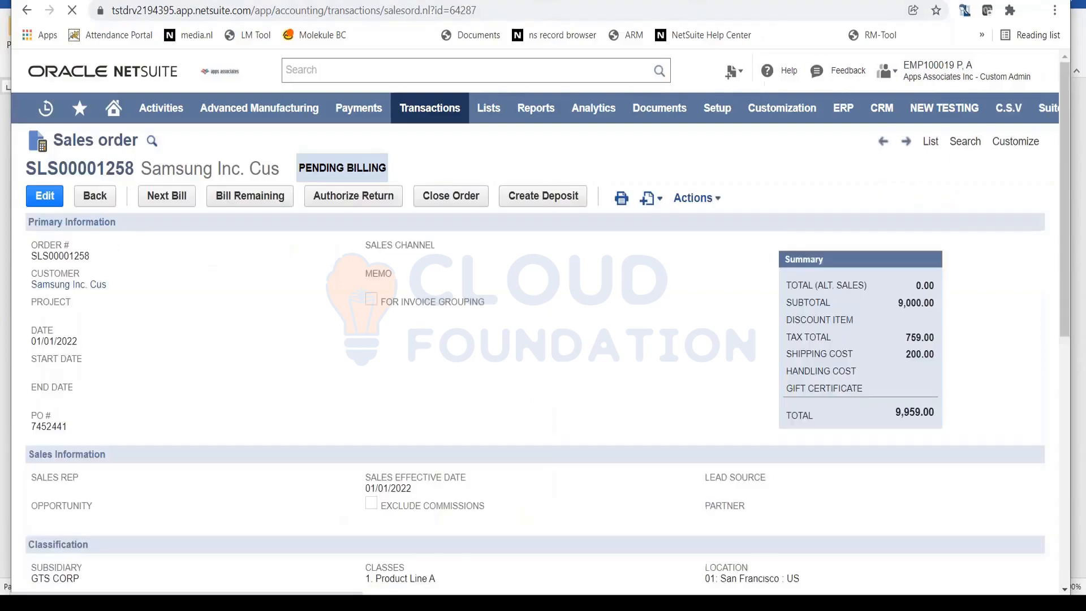
pyautogui.scroll(-7, 517, 447)
pyautogui.scroll(3, 509, 427)
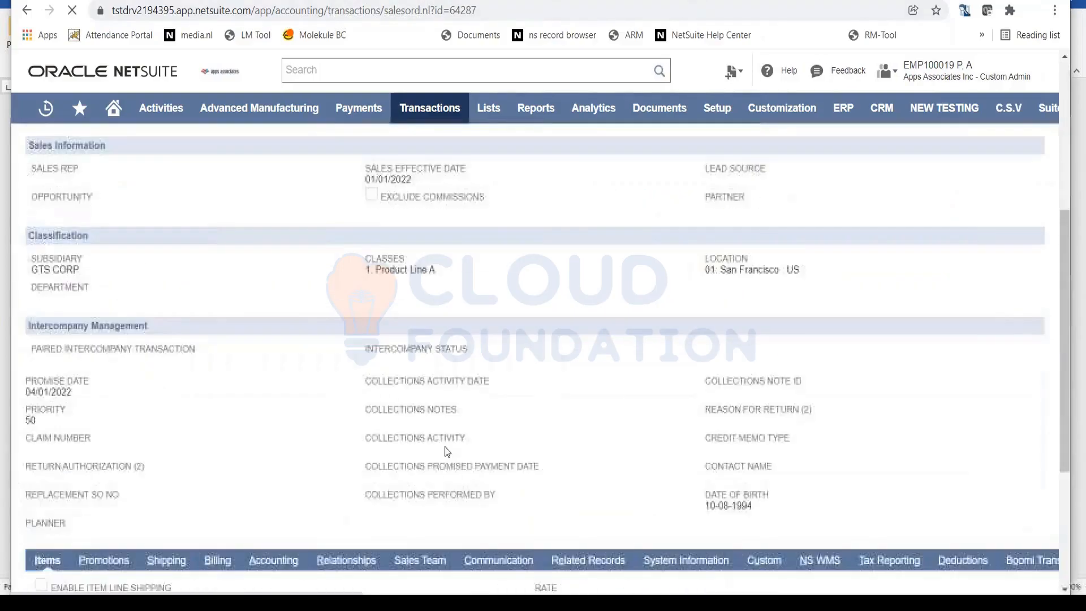
pyautogui.scroll(-1, 447, 455)
pyautogui.scroll(-4, 447, 451)
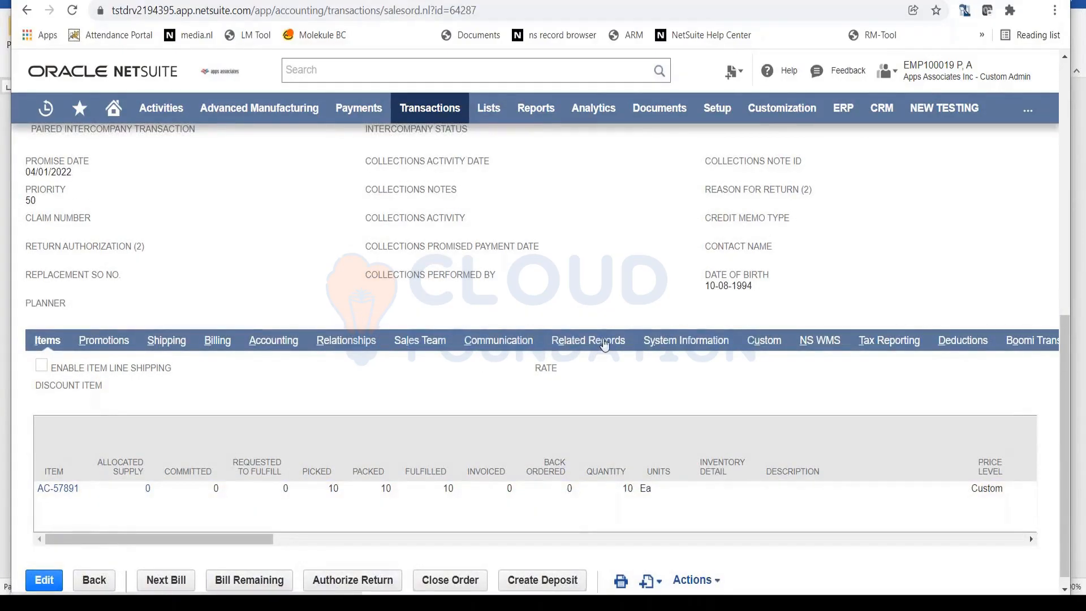
# Step: Show the sales order's related records and examine its item shipments
pyautogui.click(604, 342)
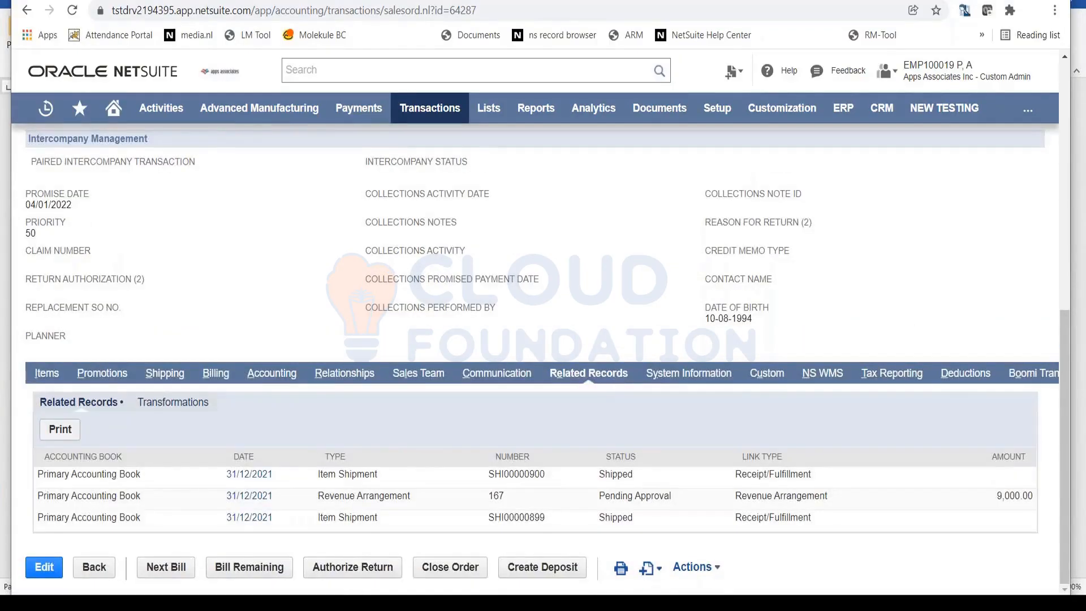
pyautogui.tripleClick(334, 515)
pyautogui.tripleClick(338, 474)
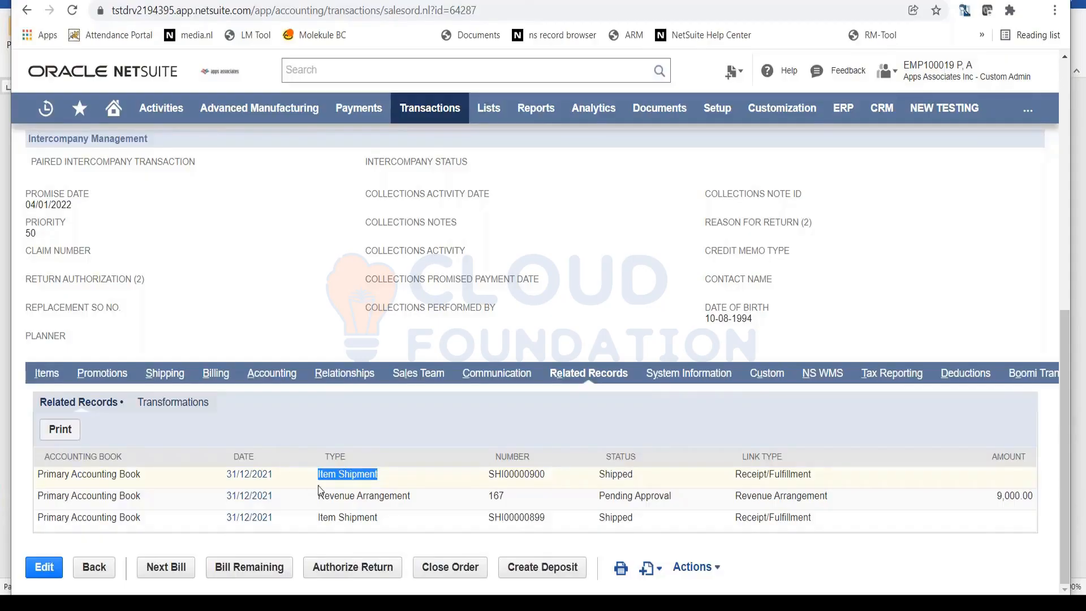
# Step: Return to the sales order's header and check the order's current status
pyautogui.scroll(8, 320, 491)
pyautogui.scroll(-8, 389, 406)
pyautogui.scroll(8, 378, 452)
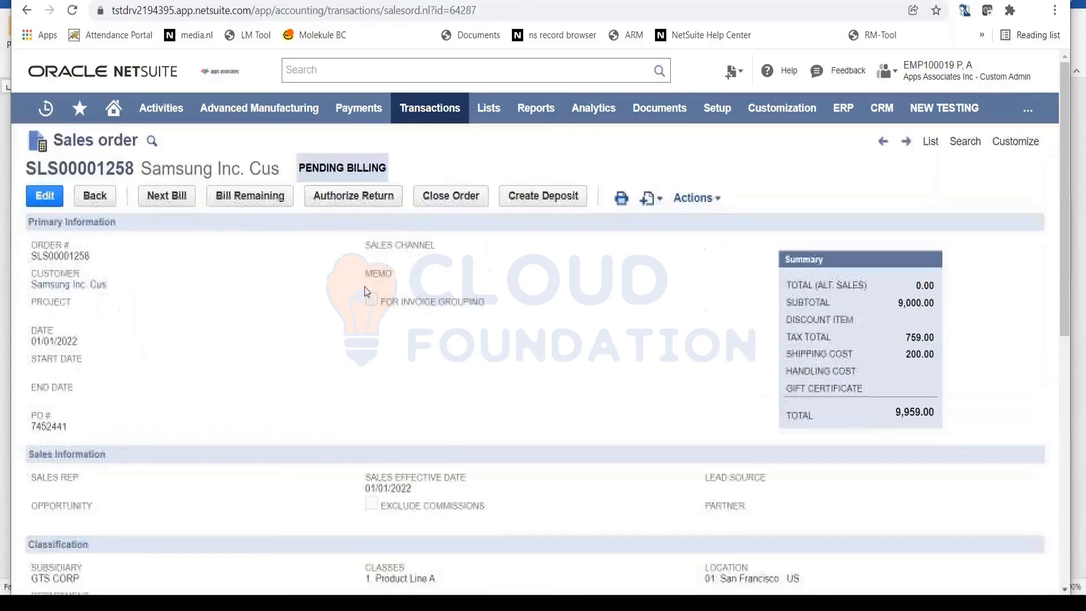
pyautogui.tripleClick(341, 166)
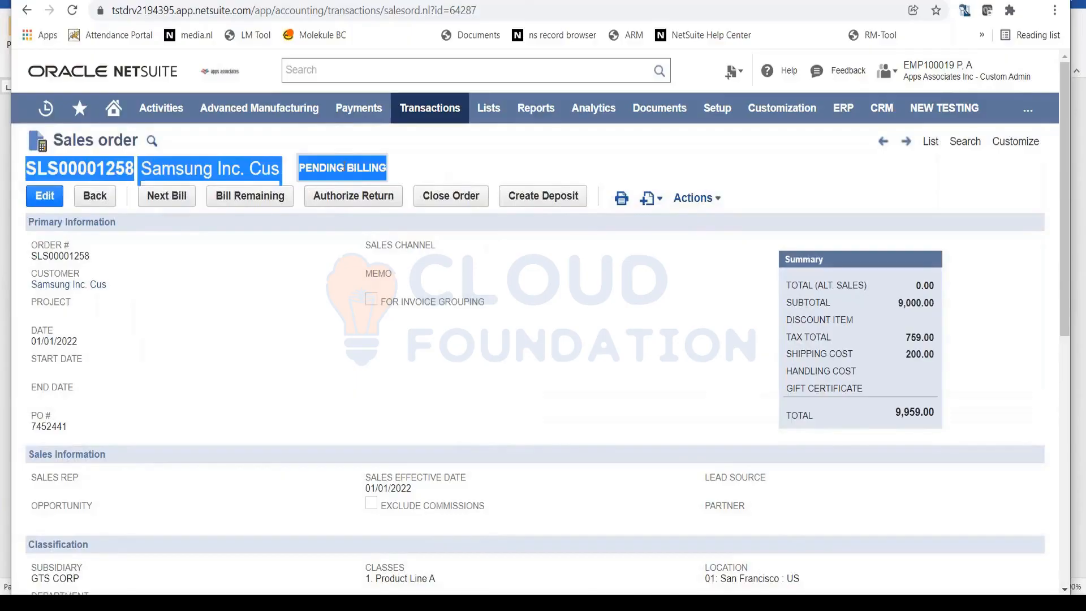
pyautogui.click(345, 167)
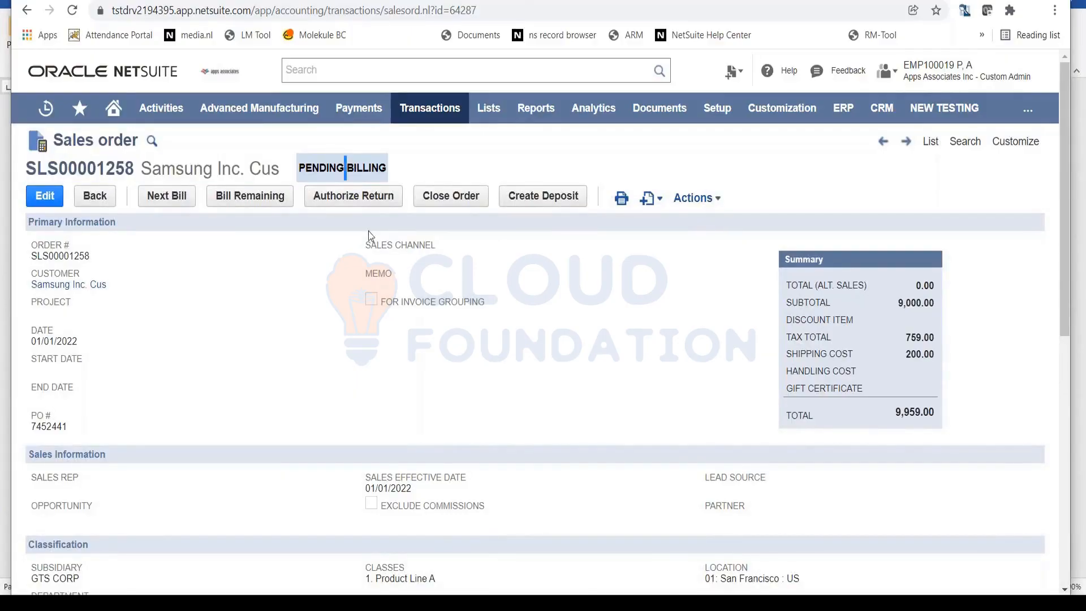